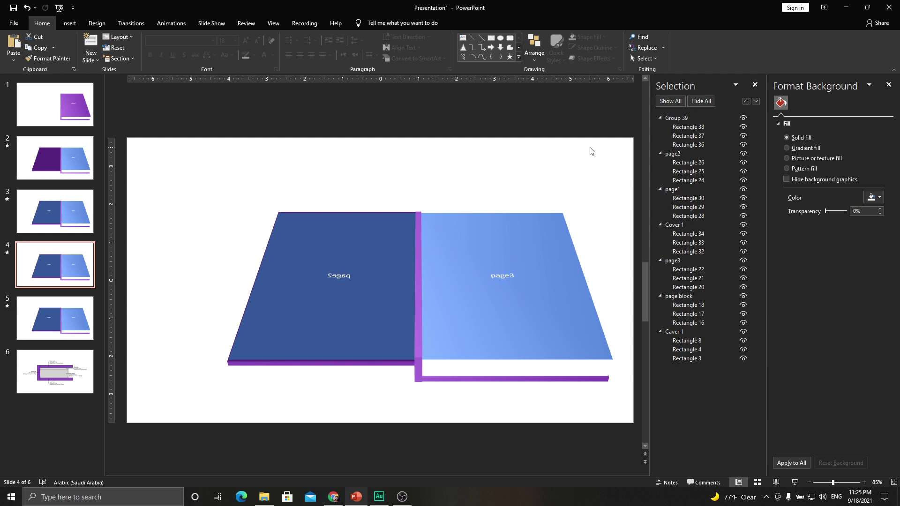
# - Play the slide show from slide 1, opening the cover and turning pages, then return to slide 6
pyautogui.click(39, 90)
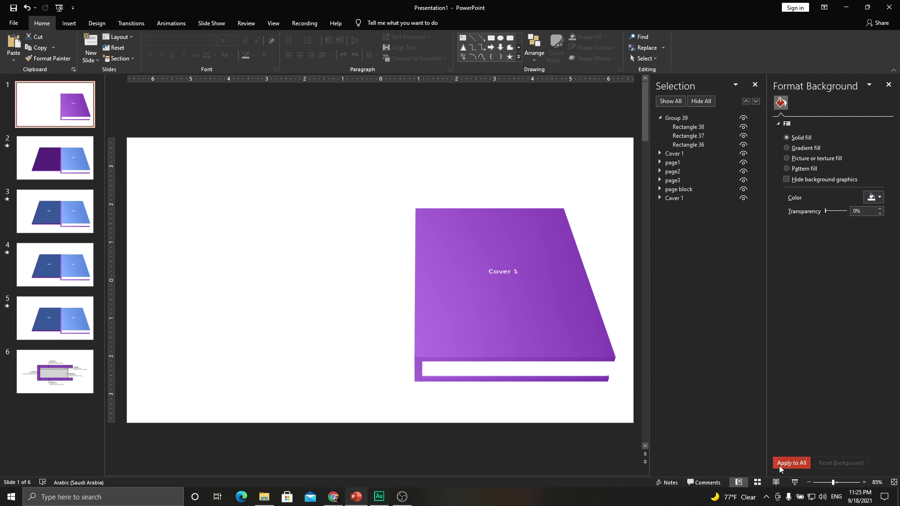
pyautogui.click(795, 482)
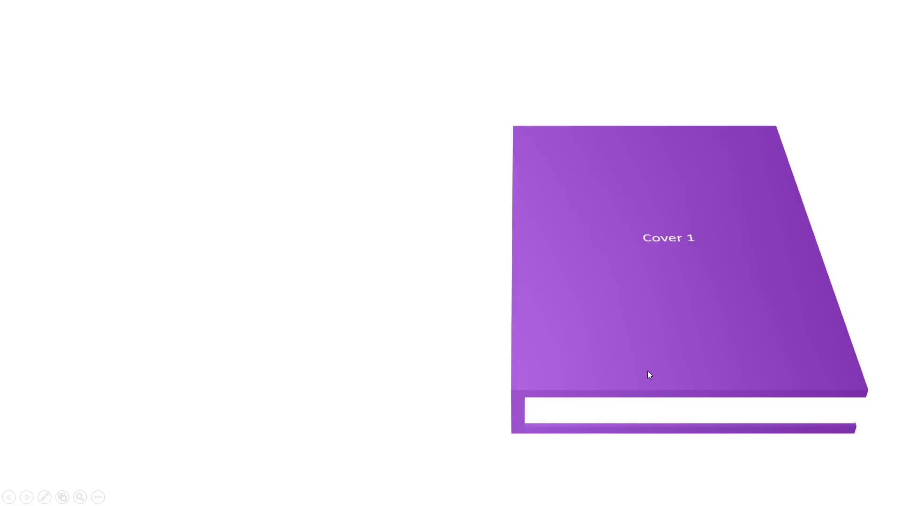
pyautogui.click(647, 372)
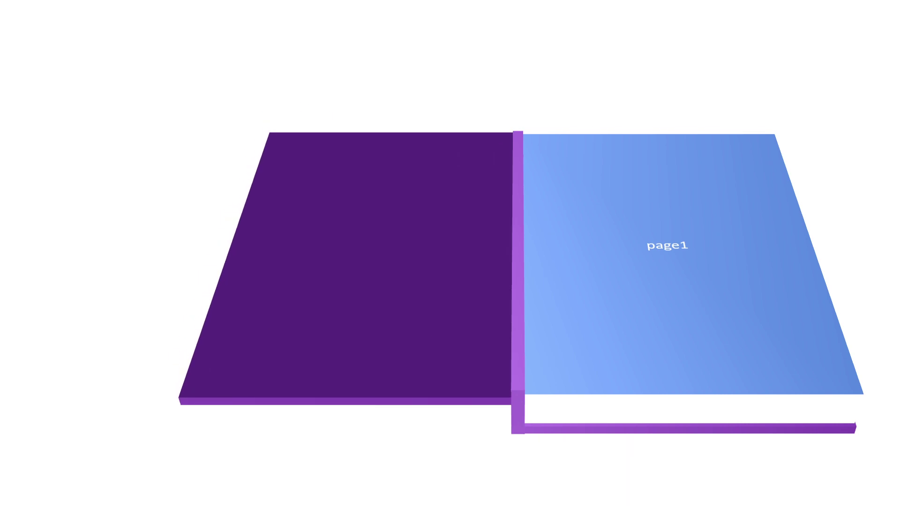
pyautogui.press('Right')
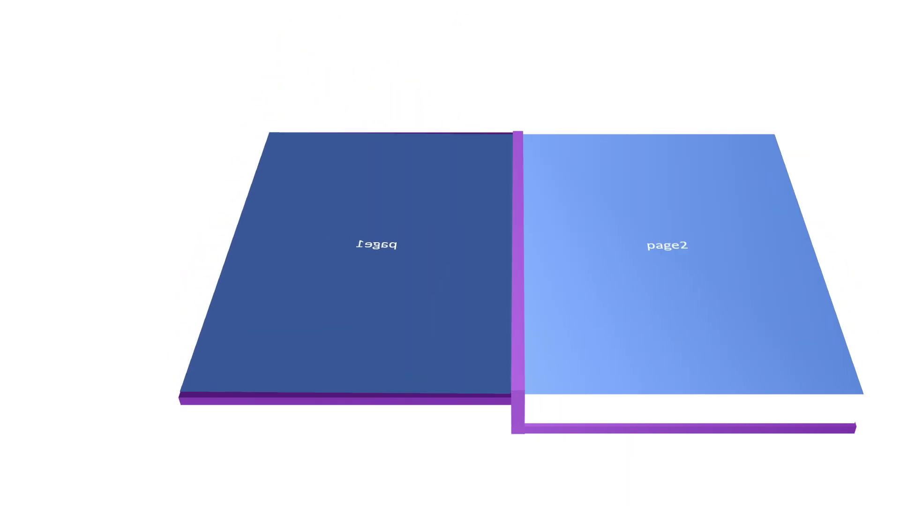
pyautogui.press('Right')
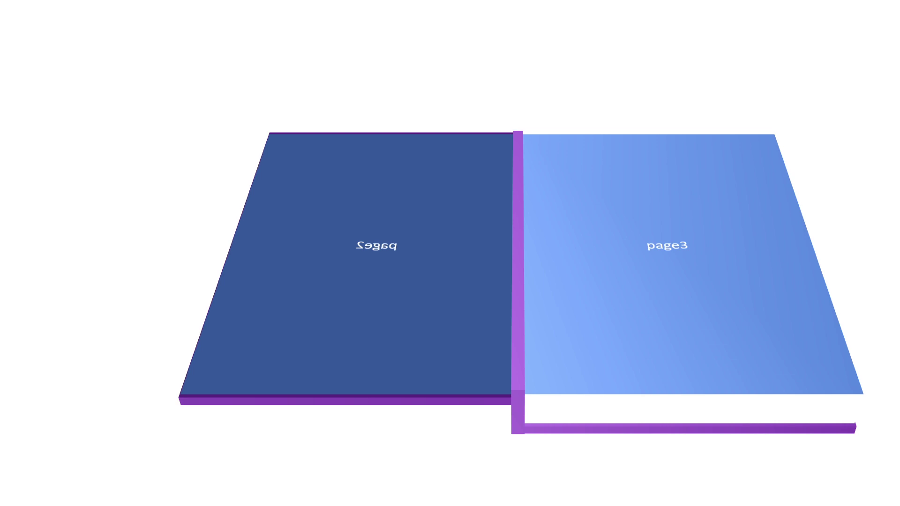
pyautogui.press('Left')
pyautogui.press('Left')
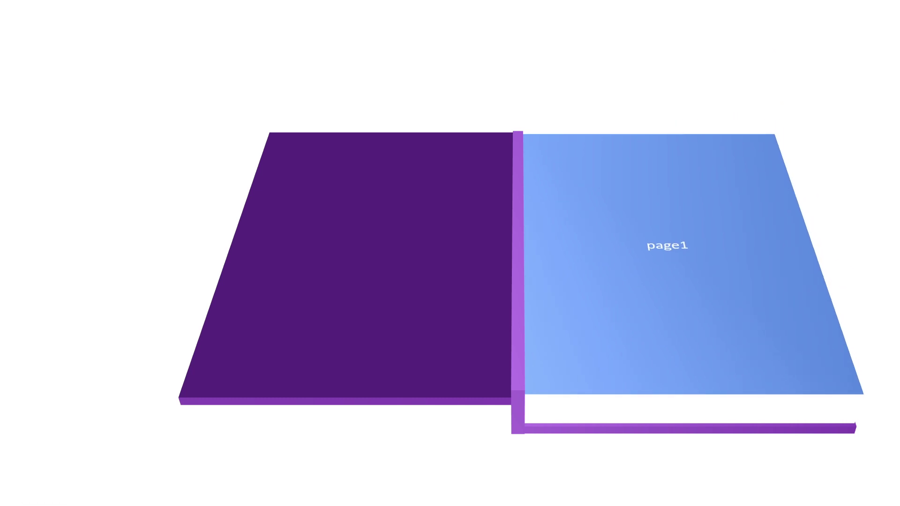
pyautogui.press('Escape')
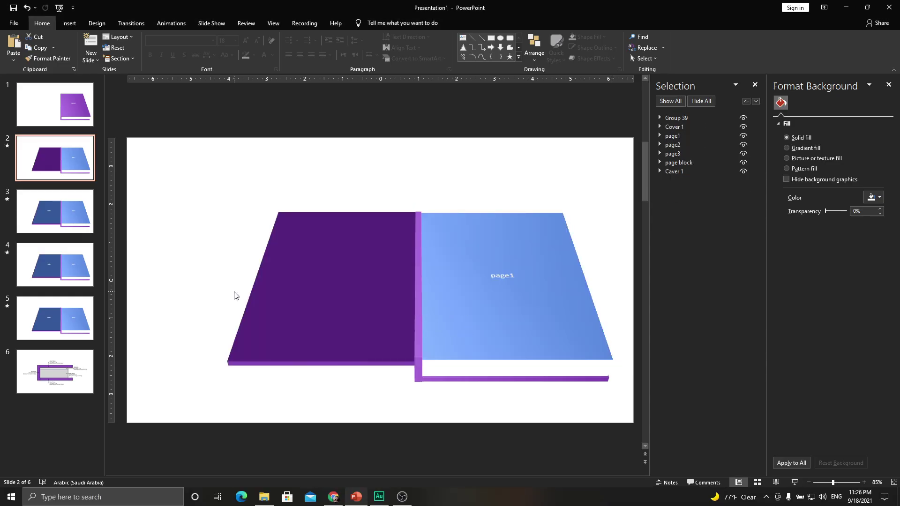
pyautogui.click(46, 374)
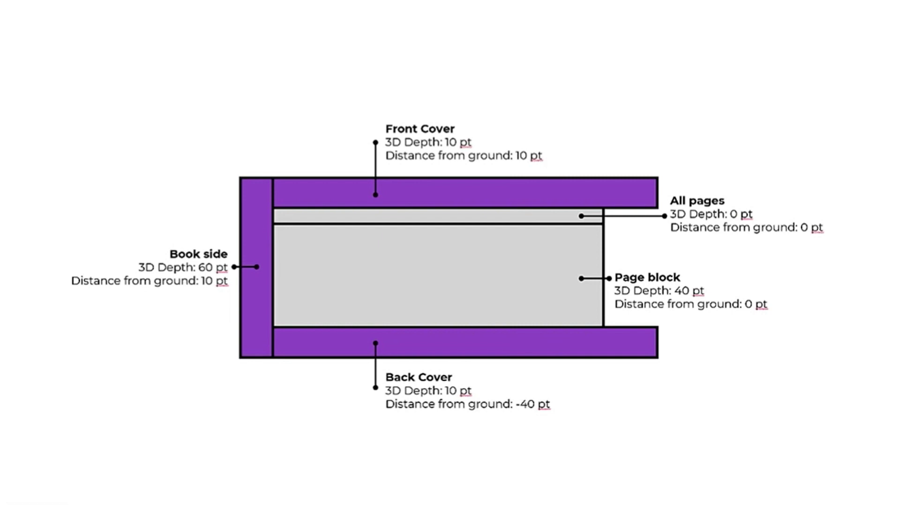
# - Exit the slide show and add a new blank slide 7 after slide 6
pyautogui.press('Escape')
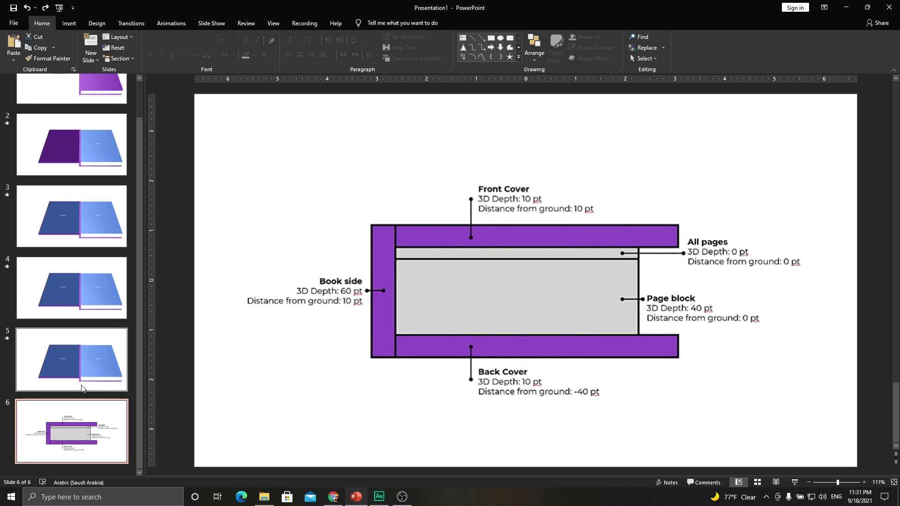
pyautogui.rightClick(84, 432)
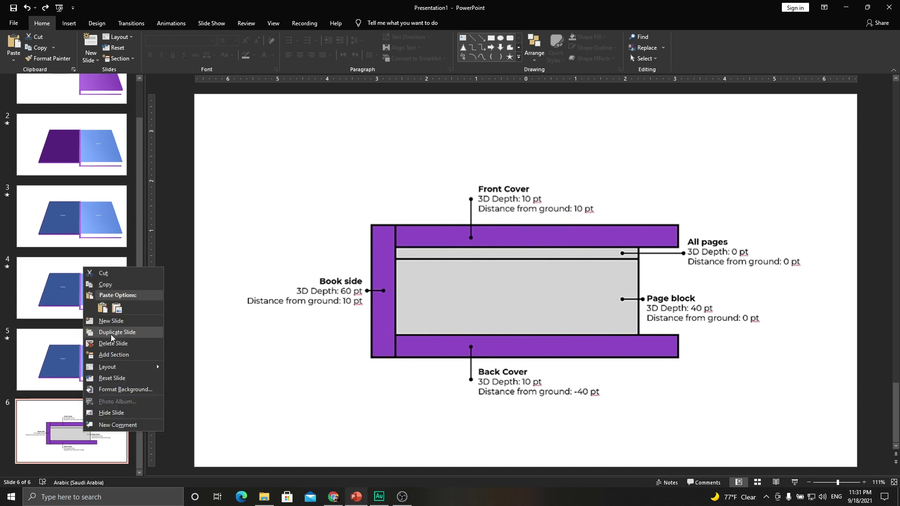
pyautogui.click(109, 321)
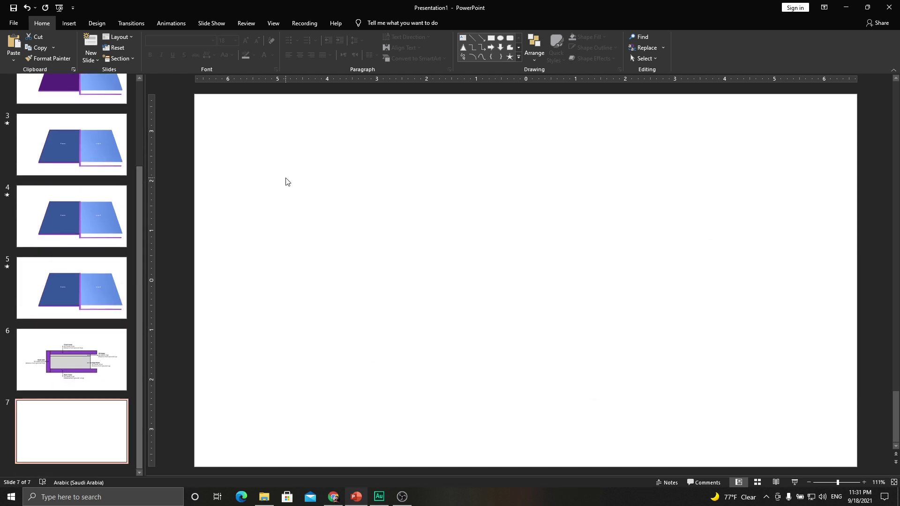
# - Pick the Rectangle shape from the Insert shapes gallery
pyautogui.click(69, 23)
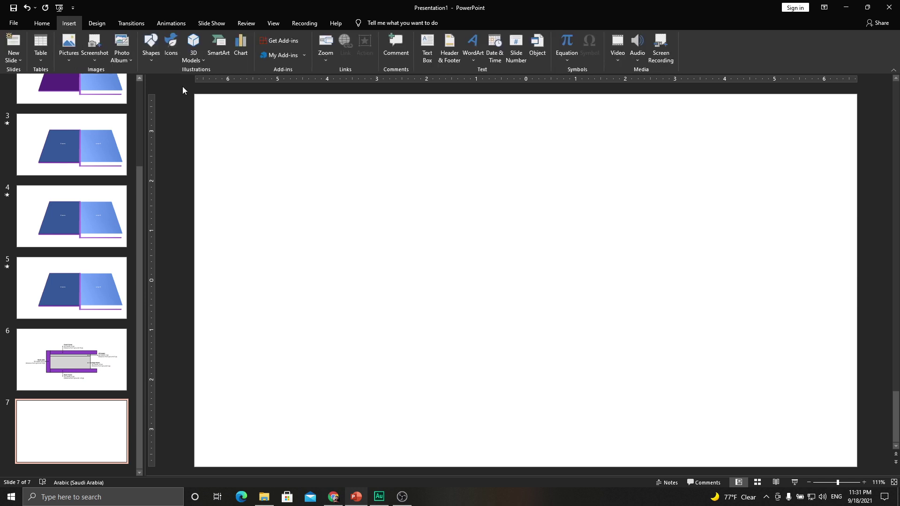
pyautogui.click(145, 61)
pyautogui.click(185, 83)
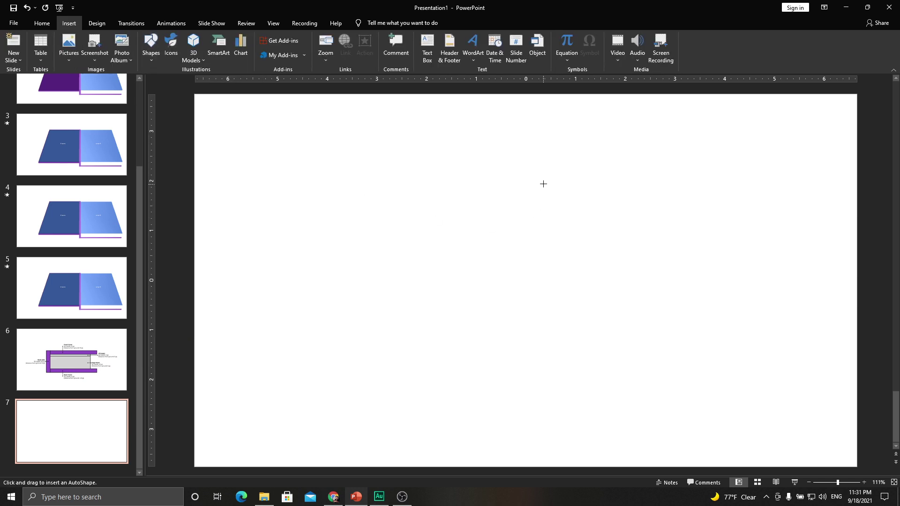
# - Draw a tall brown rectangle with no outline, then place a duplicate to its left
pyautogui.moveTo(524, 128); pyautogui.dragTo(738, 424)
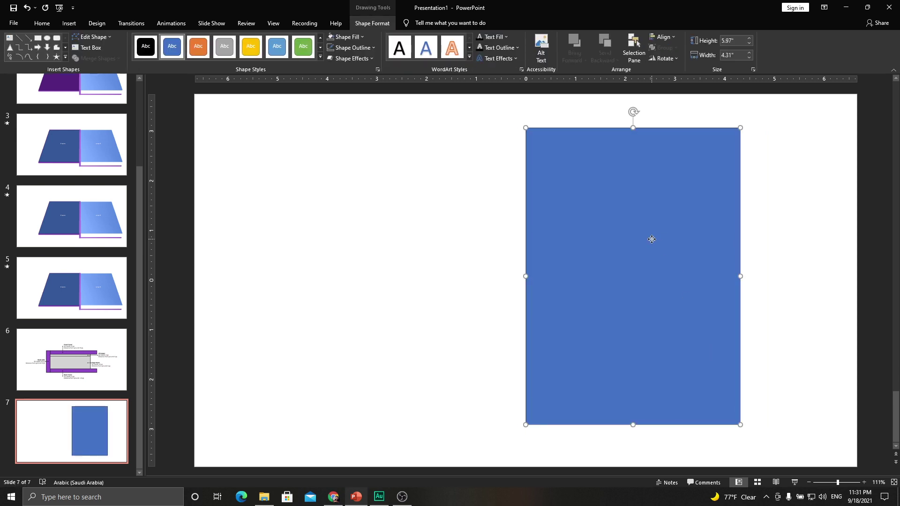
pyautogui.moveTo(649, 240); pyautogui.dragTo(660, 237)
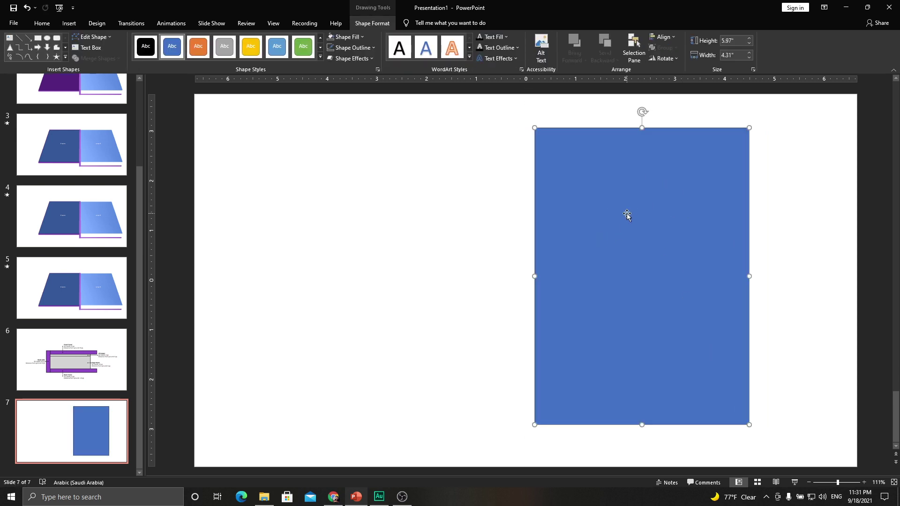
pyautogui.click(346, 37)
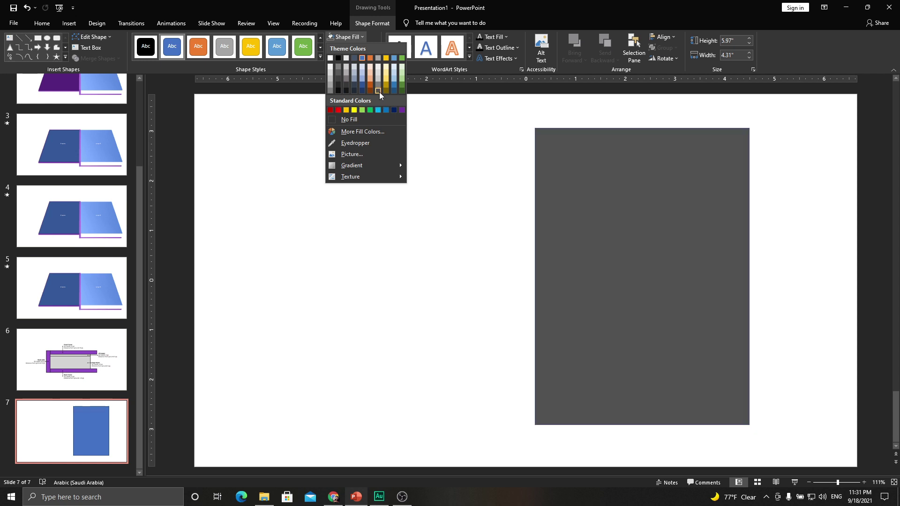
pyautogui.click(369, 91)
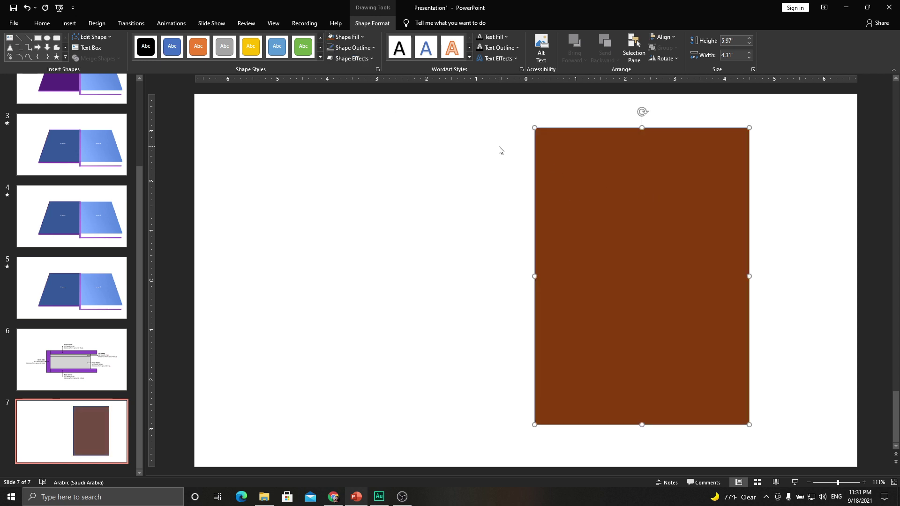
pyautogui.click(349, 47)
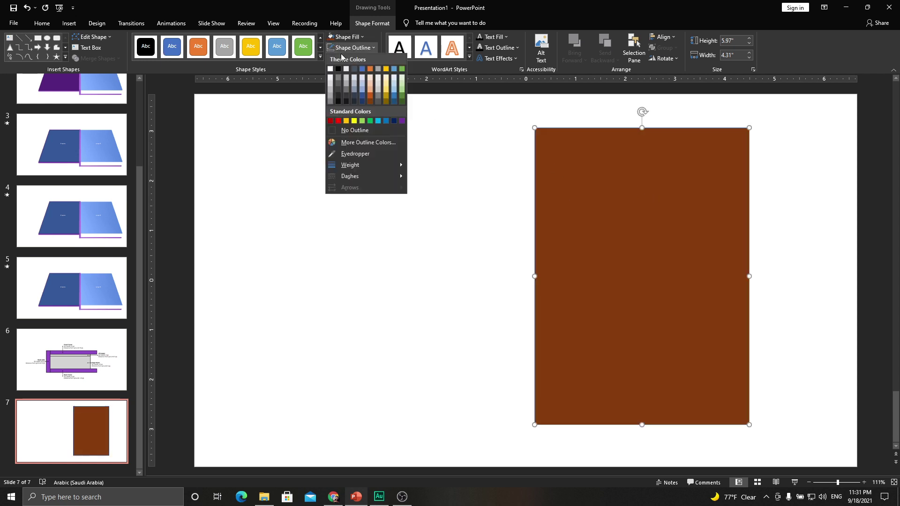
pyautogui.click(356, 129)
pyautogui.hotkey('ctrl', 'd')
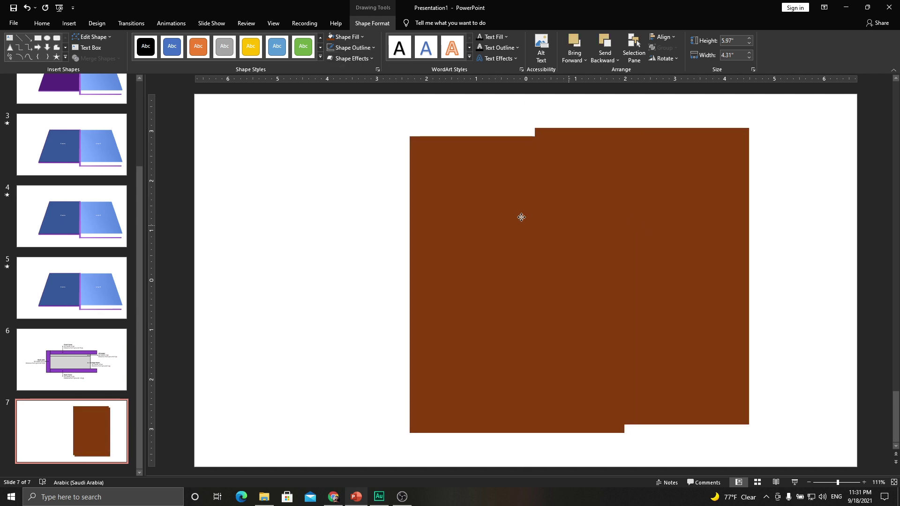
pyautogui.moveTo(654, 236)
pyautogui.mouseDown()
pyautogui.moveTo(427, 199)
pyautogui.moveTo(431, 206)
pyautogui.mouseUp()
# - Butt the two rectangles together and give the left one No Fill
pyautogui.keyDown('shift'); pyautogui.click(544, 195); pyautogui.keyUp('shift')
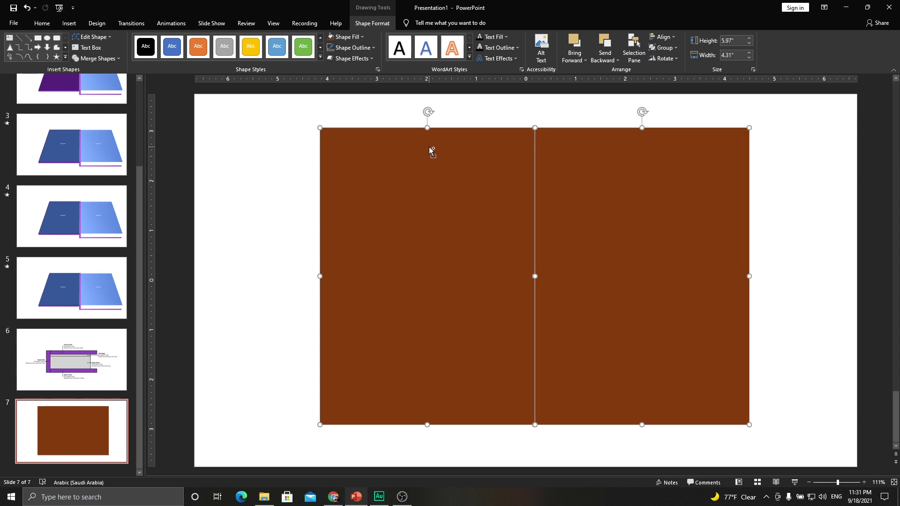
pyautogui.click(460, 112)
pyautogui.click(458, 160)
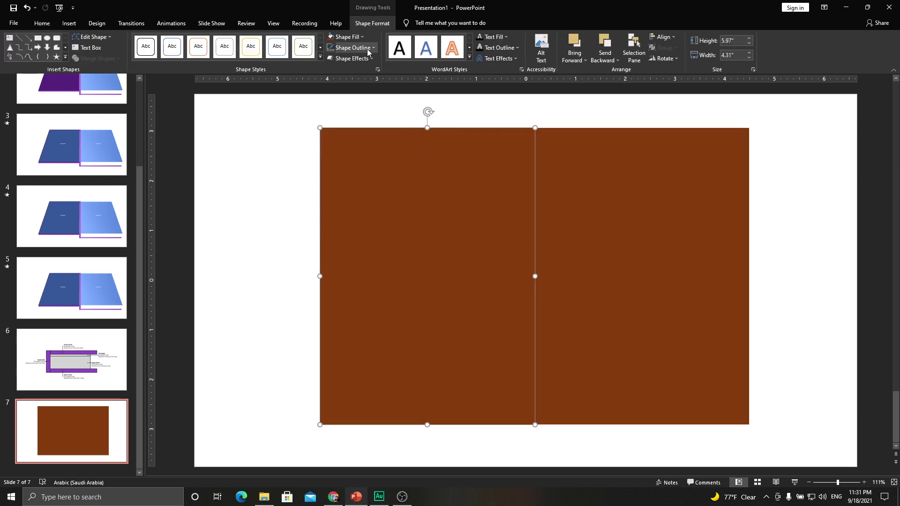
pyautogui.click(352, 37)
pyautogui.click(349, 119)
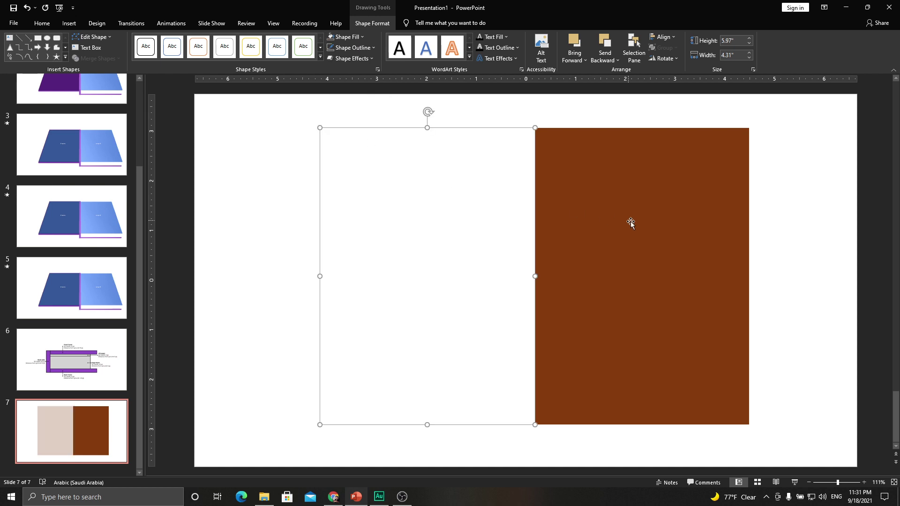
# - Group both rectangles, centre the group horizontally and vertically, and open Format Shape
pyautogui.keyDown('shift'); pyautogui.click(633, 221); pyautogui.keyUp('shift')
pyautogui.hotkey('ctrl', 'g')
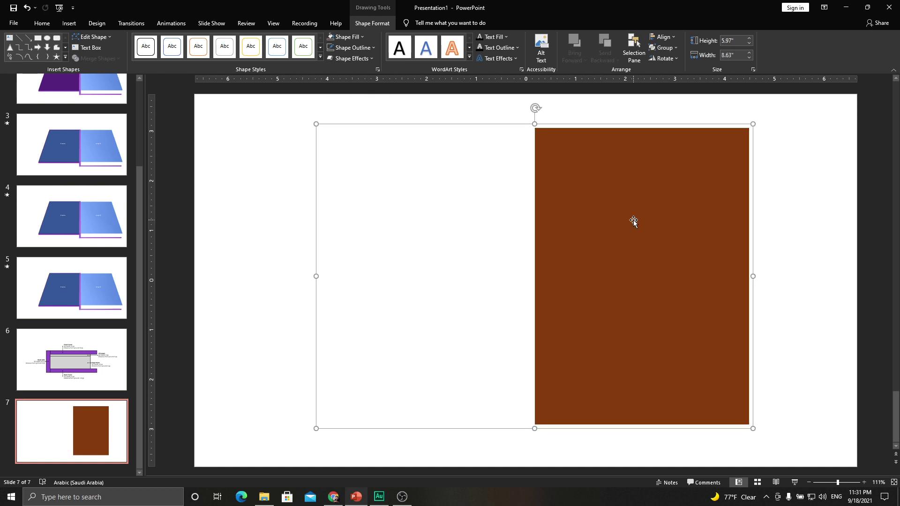
pyautogui.moveTo(688, 217); pyautogui.dragTo(675, 228)
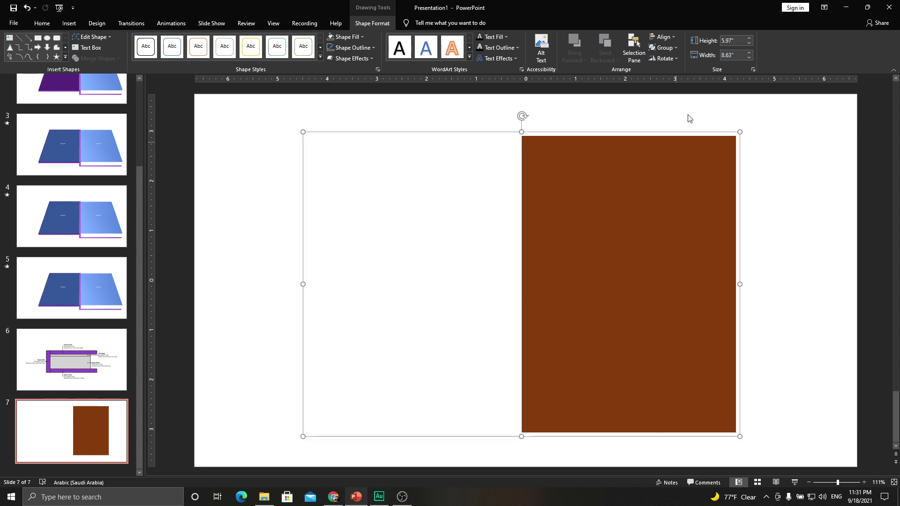
pyautogui.click(663, 37)
pyautogui.click(678, 59)
pyautogui.click(663, 37)
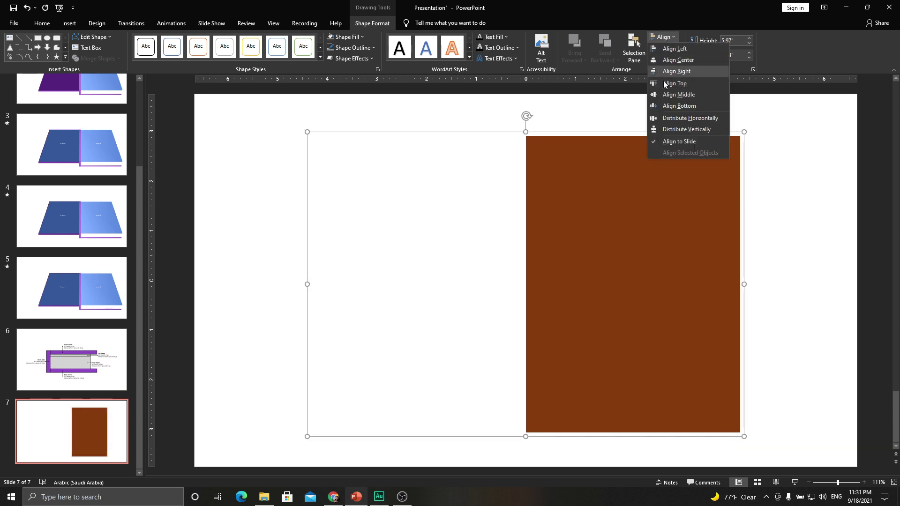
pyautogui.click(664, 97)
pyautogui.rightClick(613, 190)
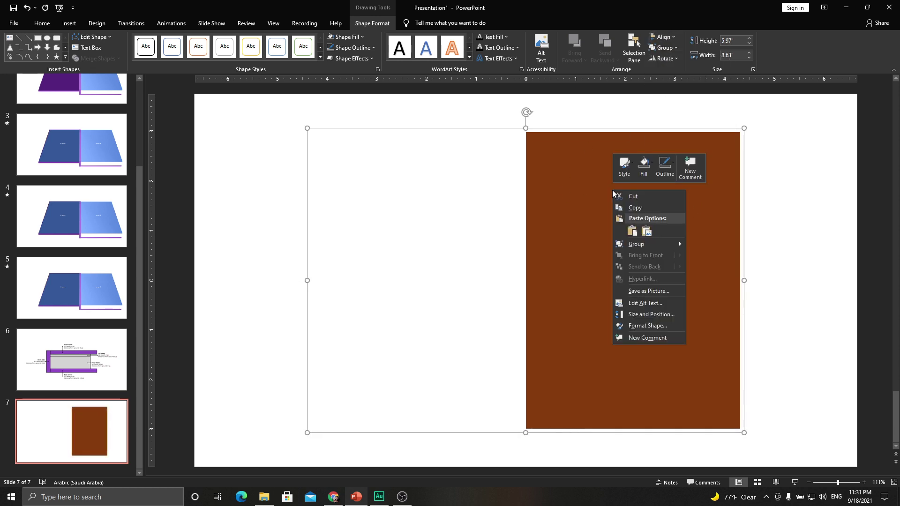
pyautogui.click(633, 326)
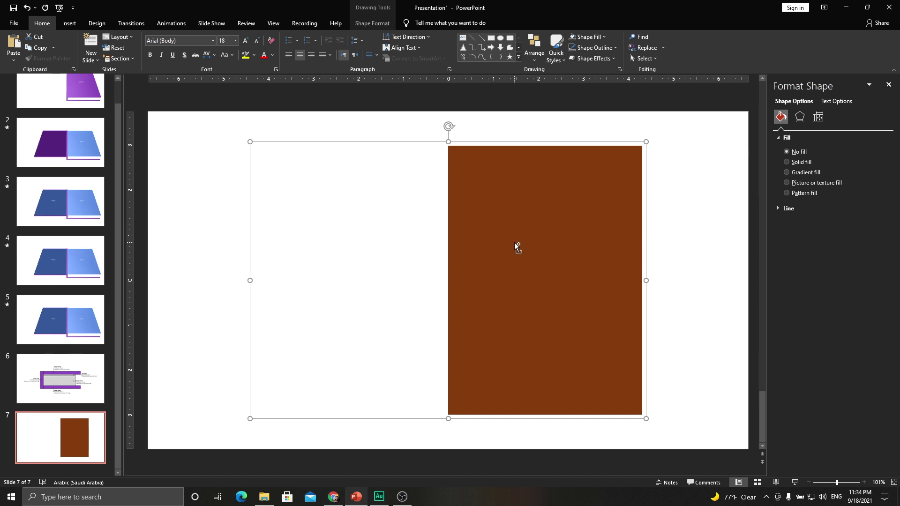
# - Duplicate the book group twice, arrange the copies, and size the group 8.5" × 5.8"
pyautogui.hotkey('ctrl', 'd')
pyautogui.moveTo(638, 409); pyautogui.dragTo(341, 100)
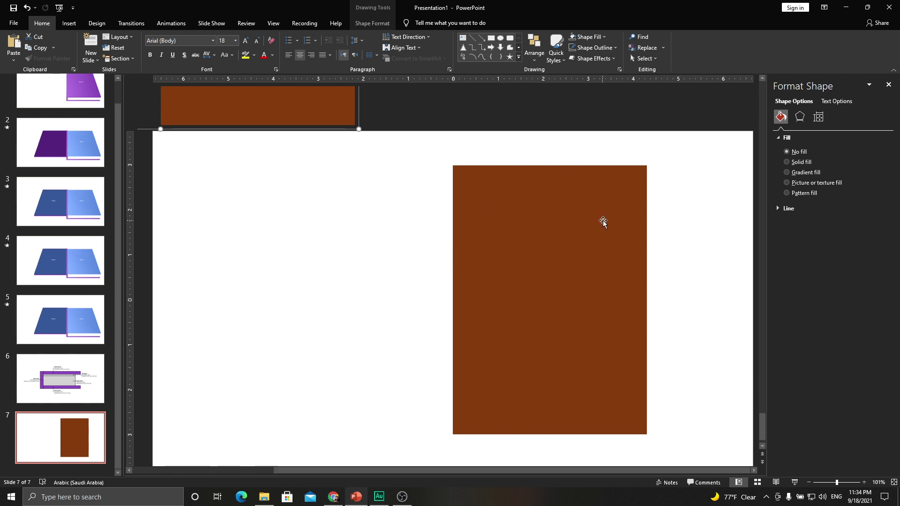
pyautogui.click(578, 187)
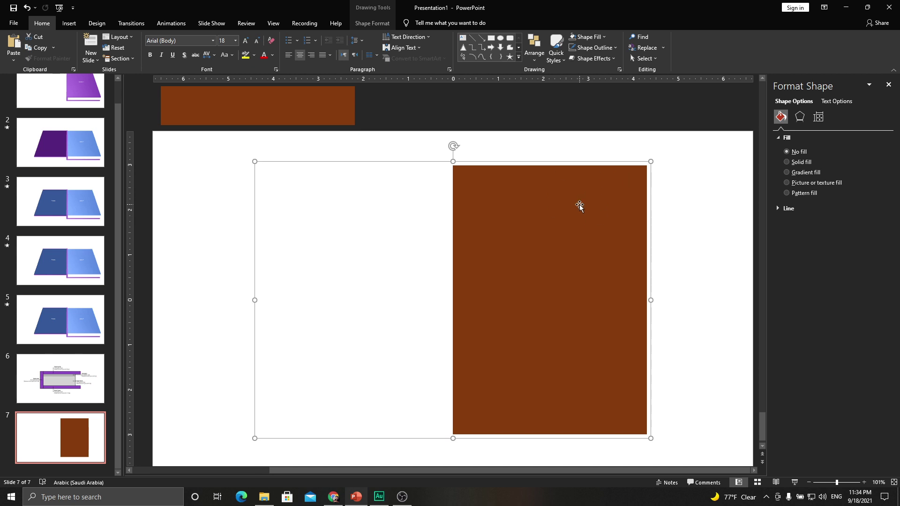
pyautogui.hotkey('ctrl', 'd')
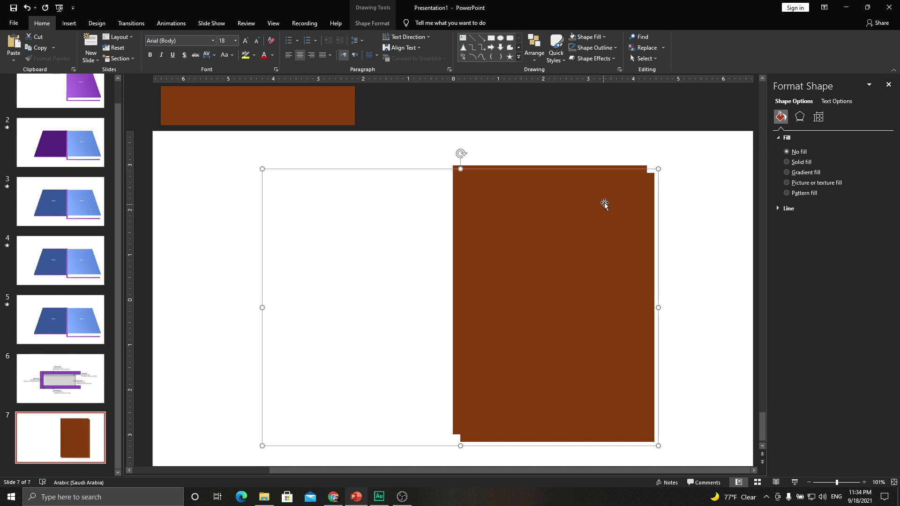
pyautogui.moveTo(618, 197); pyautogui.dragTo(557, 225)
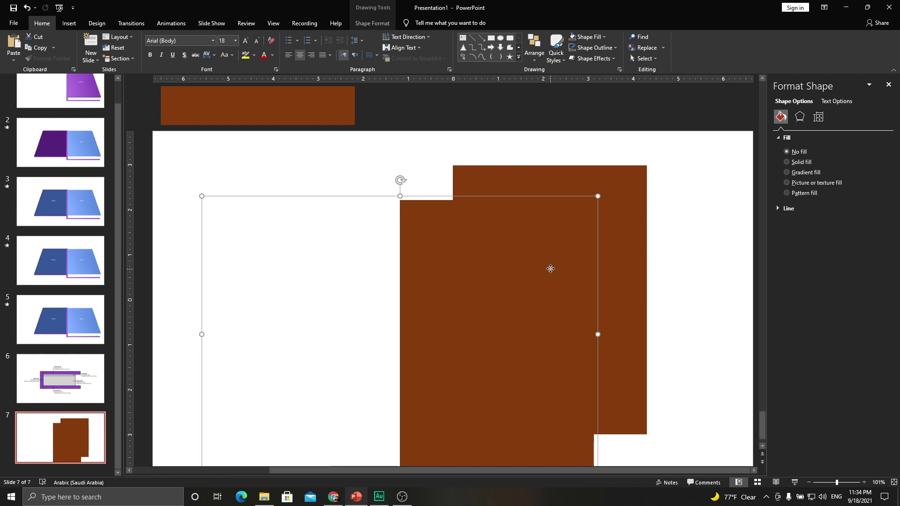
pyautogui.moveTo(552, 272)
pyautogui.mouseDown()
pyautogui.moveTo(561, 233)
pyautogui.moveTo(574, 240)
pyautogui.mouseUp()
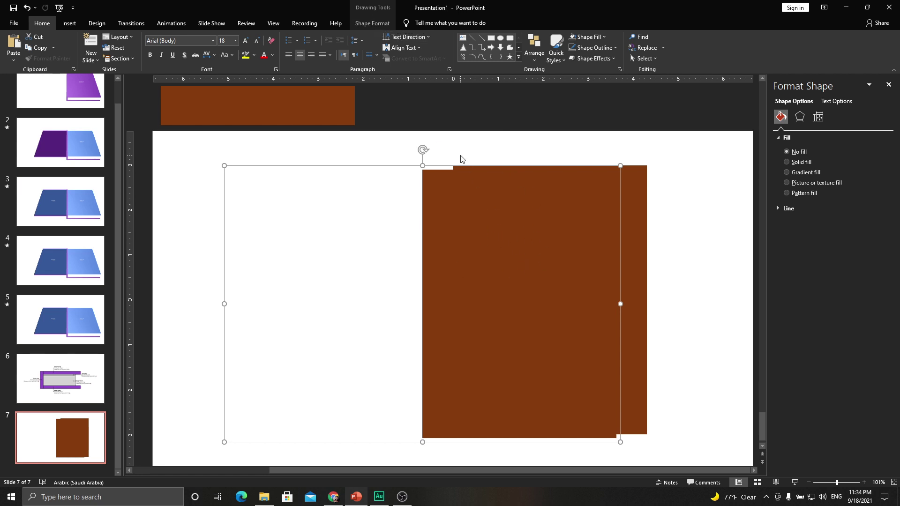
pyautogui.click(375, 23)
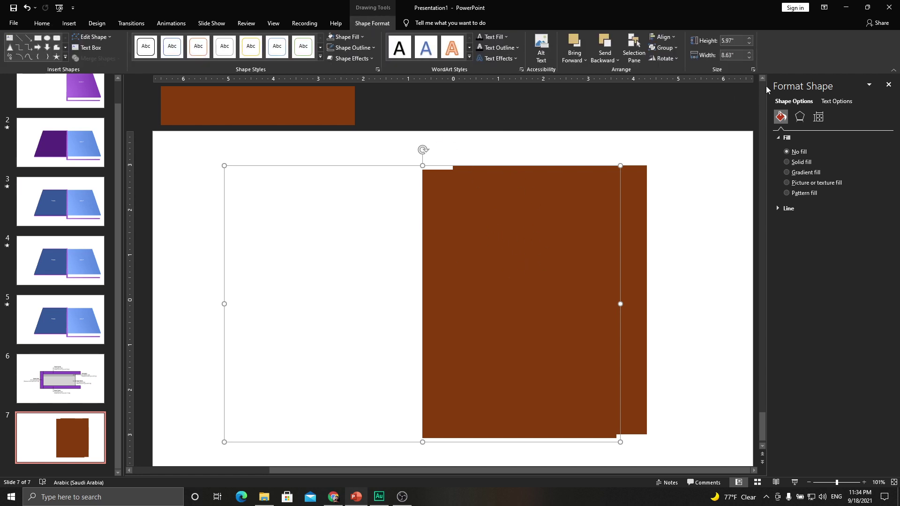
pyautogui.click(748, 58)
pyautogui.click(750, 44)
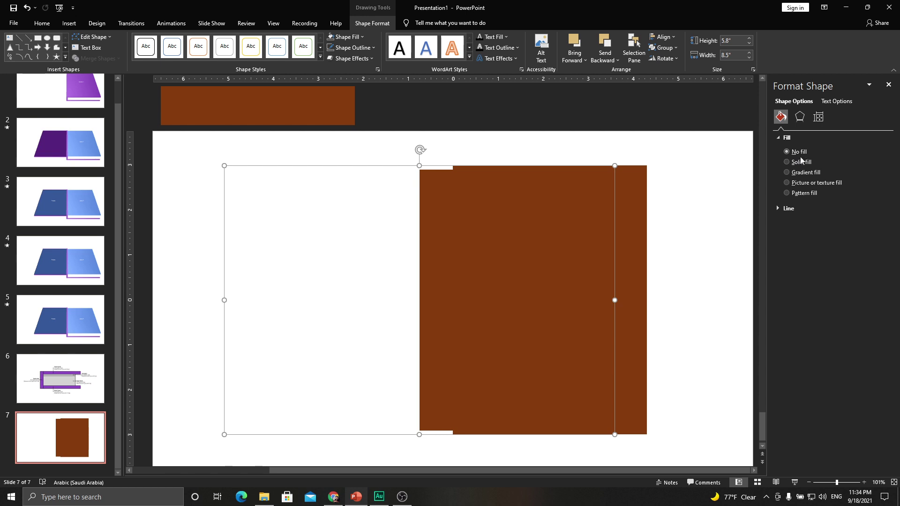
# - Fill the right rectangle white and shift it to expose brown edges, then undo
pyautogui.click(504, 185)
pyautogui.click(874, 220)
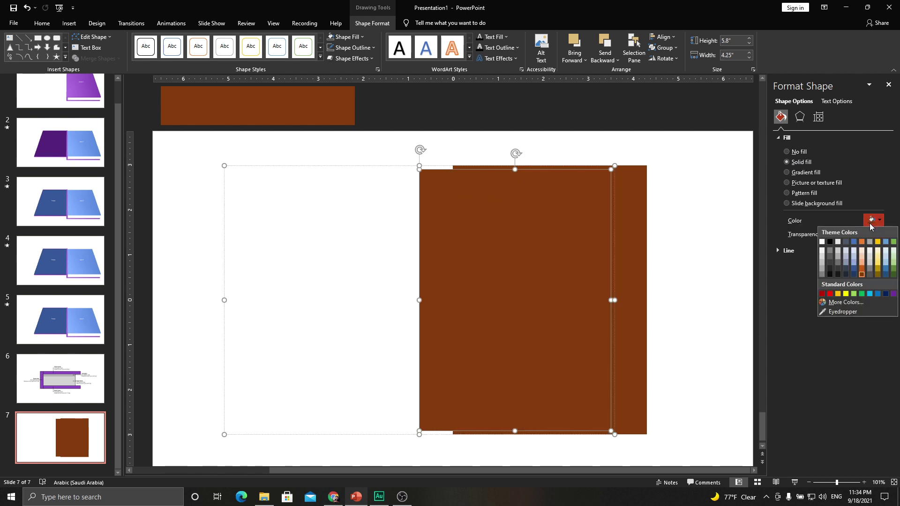
pyautogui.click(822, 242)
pyautogui.moveTo(549, 197); pyautogui.dragTo(583, 200)
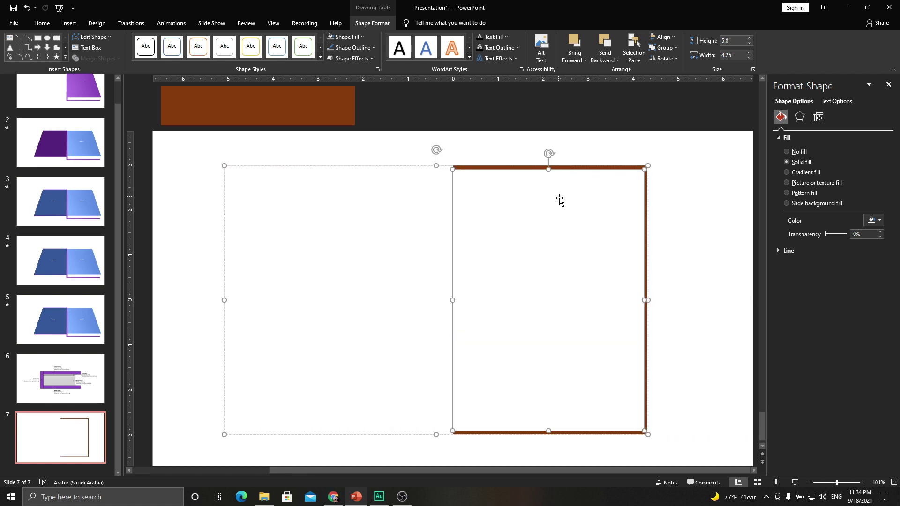
pyautogui.click(454, 152)
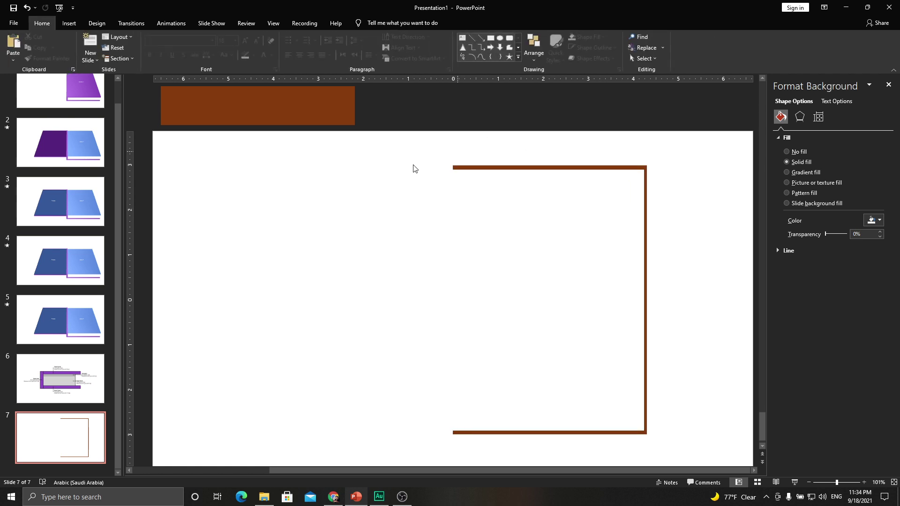
pyautogui.click(492, 192)
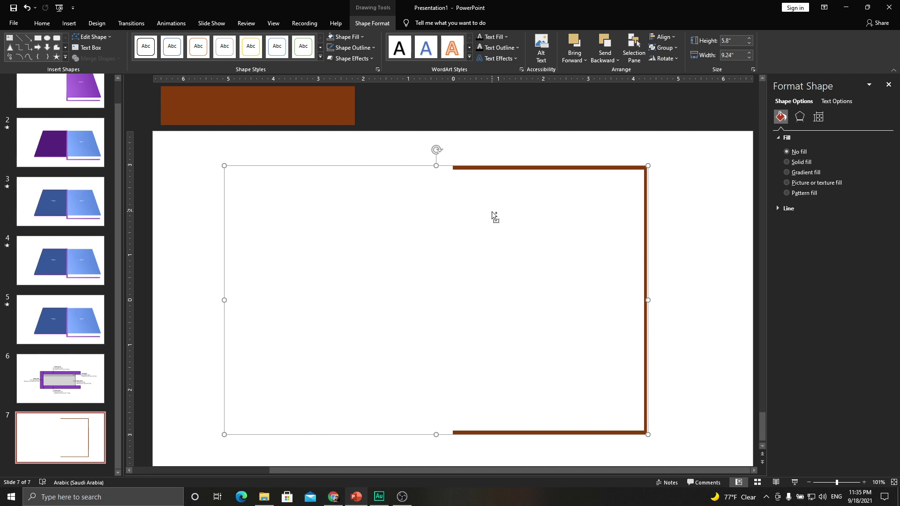
pyautogui.hotkey('ctrl', 'z')
# - Fill the inner rectangle cream and fit it inside the brown border
pyautogui.click(606, 207)
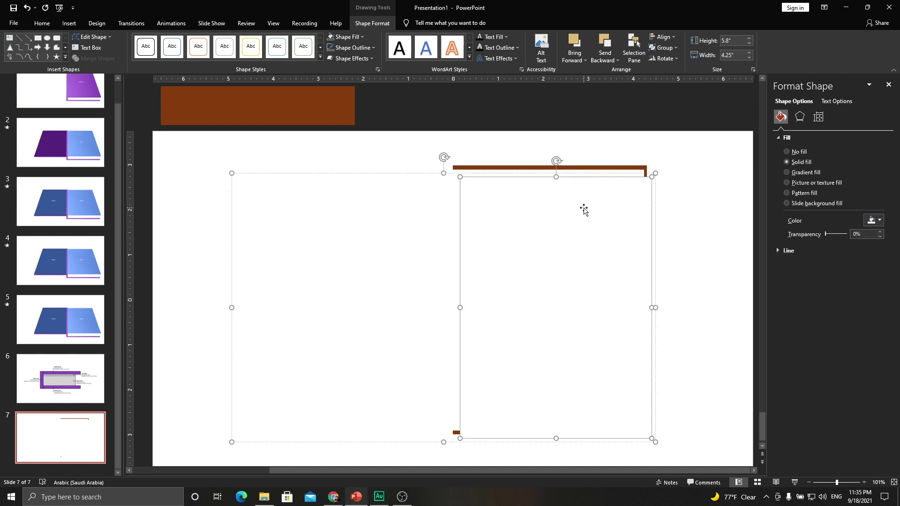
pyautogui.click(873, 220)
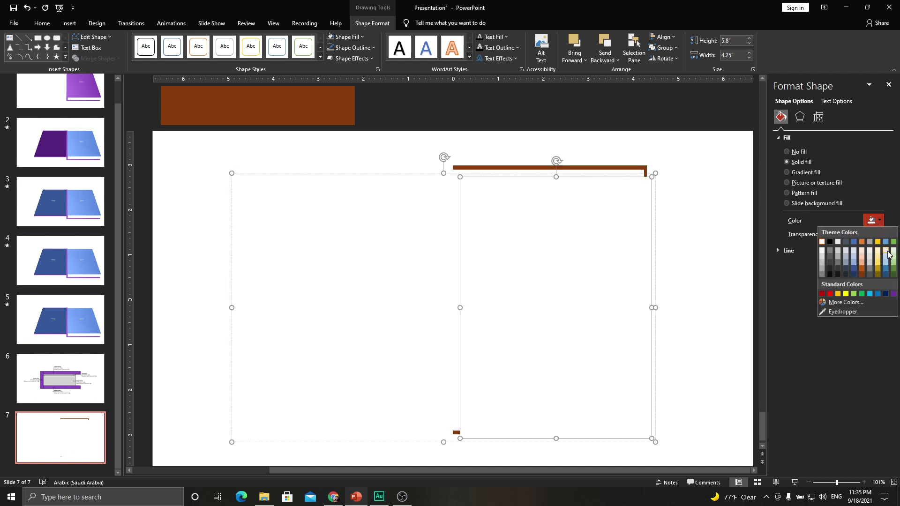
pyautogui.click(886, 251)
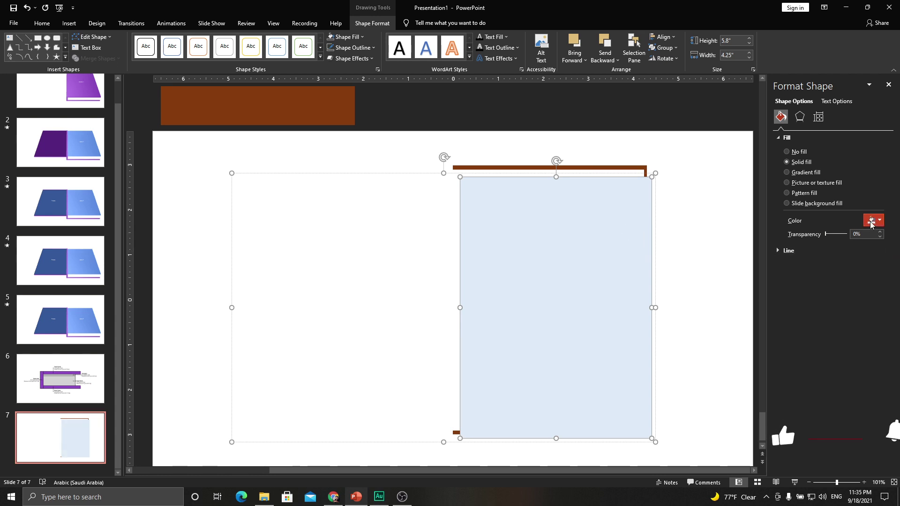
pyautogui.click(873, 221)
pyautogui.click(881, 252)
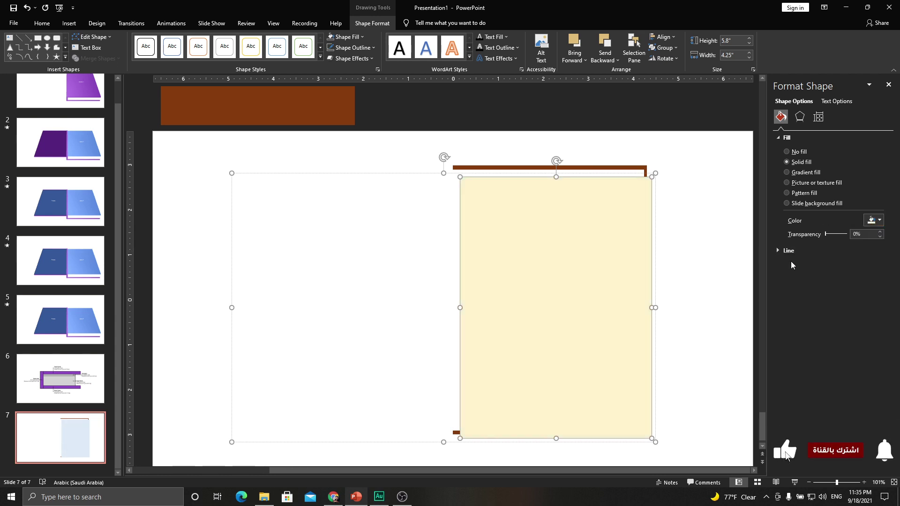
pyautogui.click(685, 200)
pyautogui.click(614, 194)
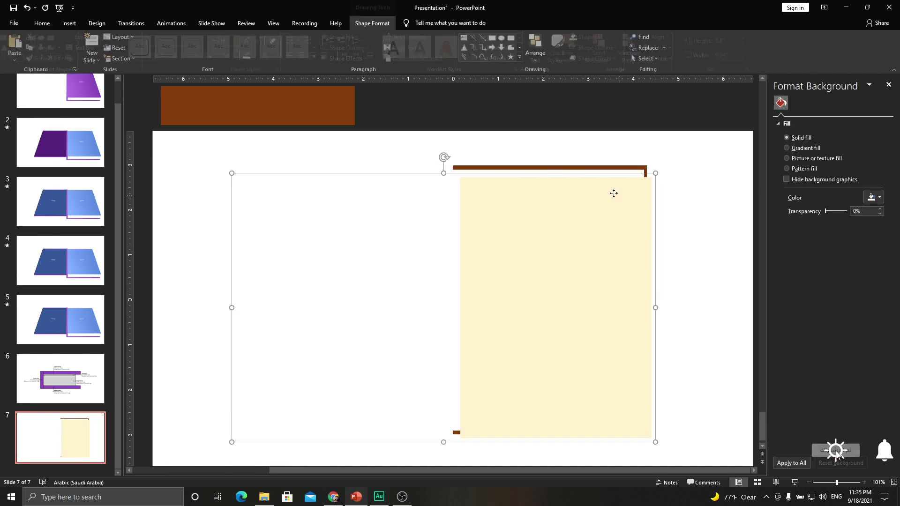
pyautogui.moveTo(614, 193); pyautogui.dragTo(611, 187)
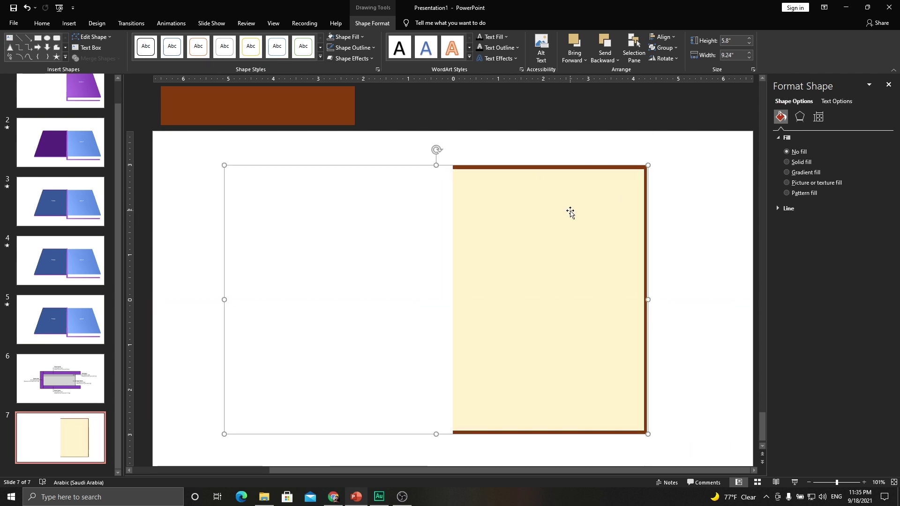
# - Write a page number on the cream page in black, enlarged font
pyautogui.click(545, 289)
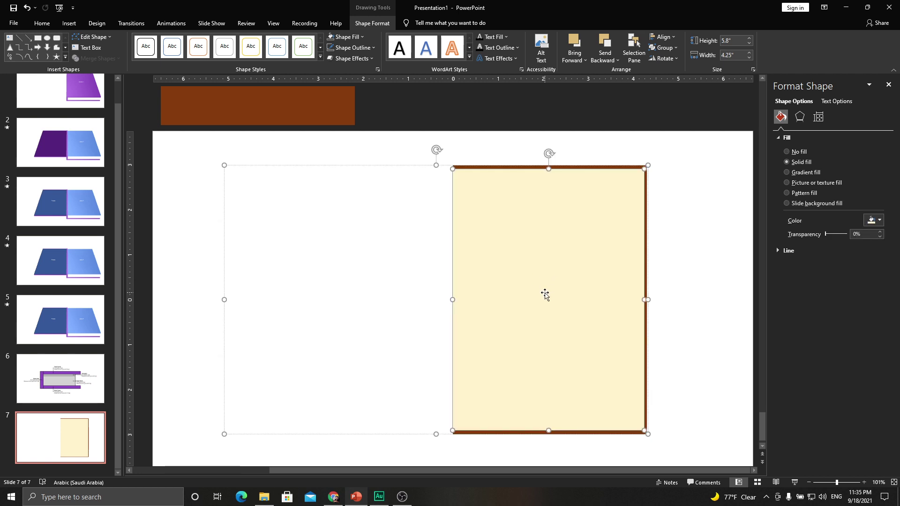
pyautogui.click(570, 294)
pyautogui.click(46, 27)
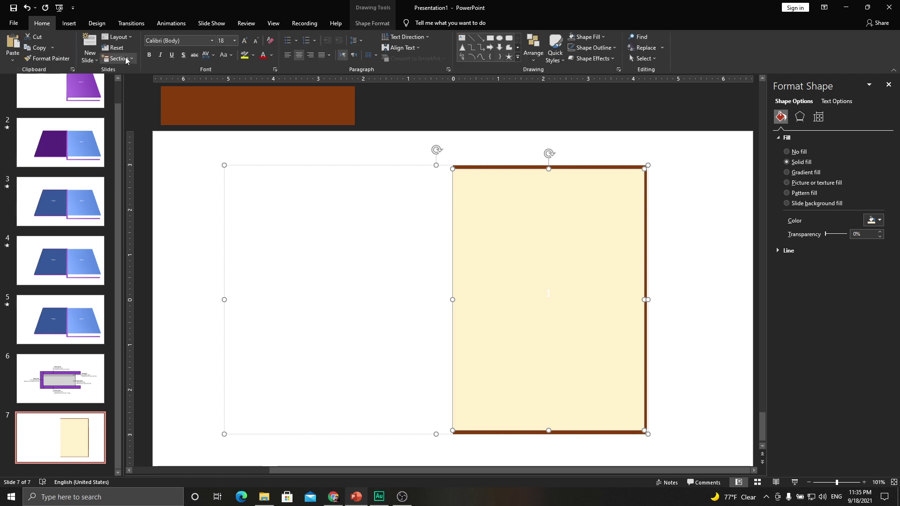
pyautogui.click(272, 55)
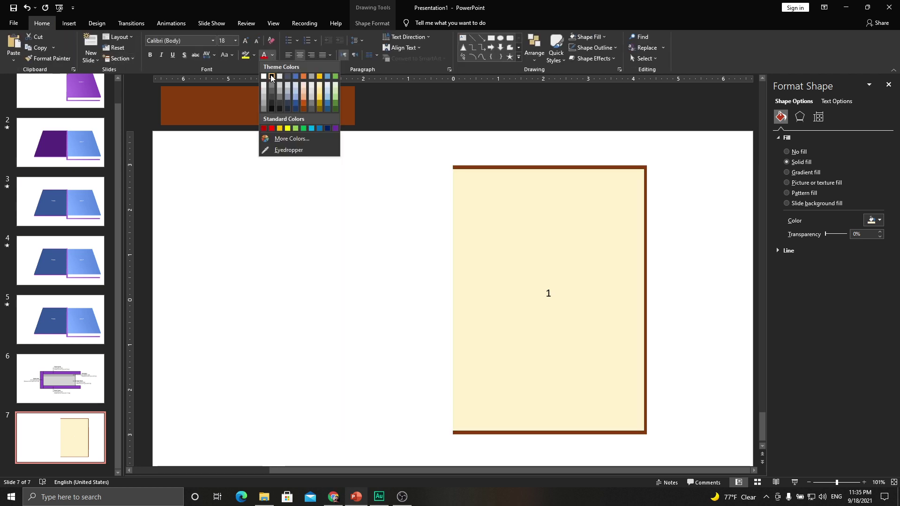
pyautogui.click(273, 76)
pyautogui.click(245, 40)
pyautogui.click(245, 41)
pyautogui.click(245, 41)
pyautogui.click(245, 41)
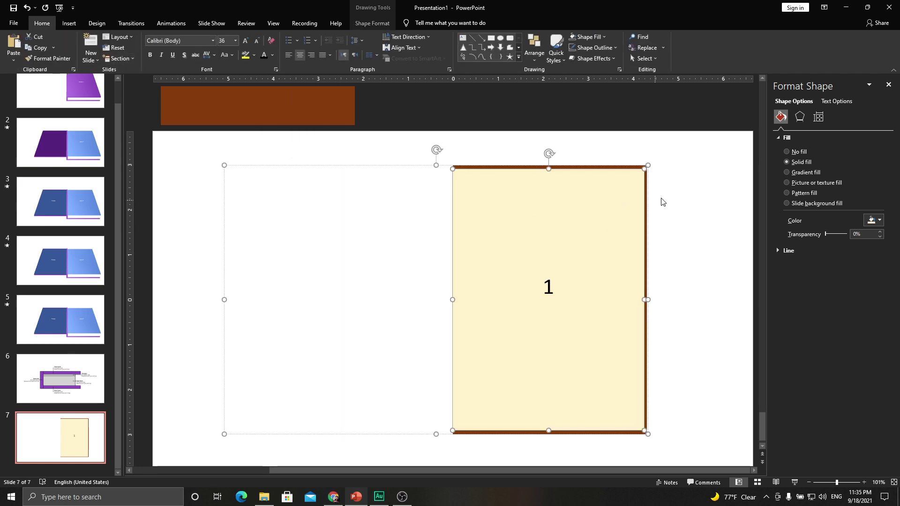
# - Change the page number to 3 and realign the cream page with the book
pyautogui.doubleClick(548, 286)
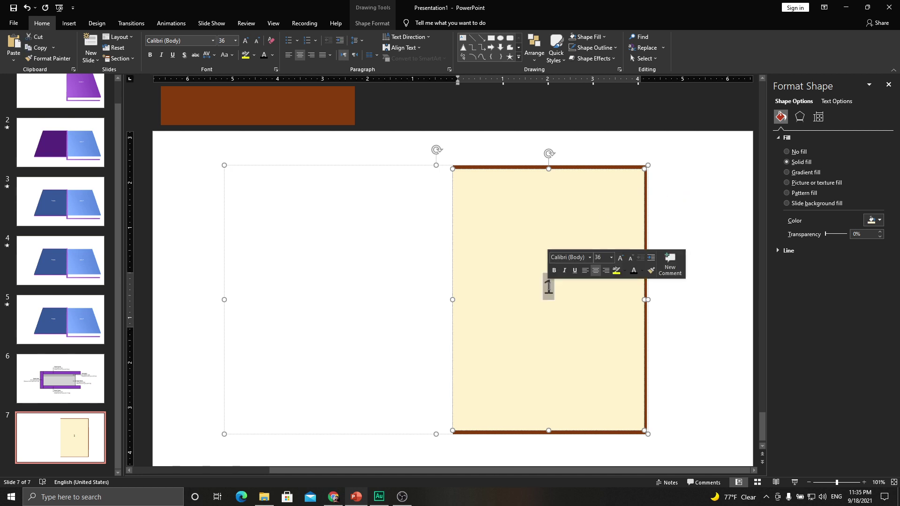
pyautogui.write('3')
pyautogui.click(663, 261)
pyautogui.click(617, 203)
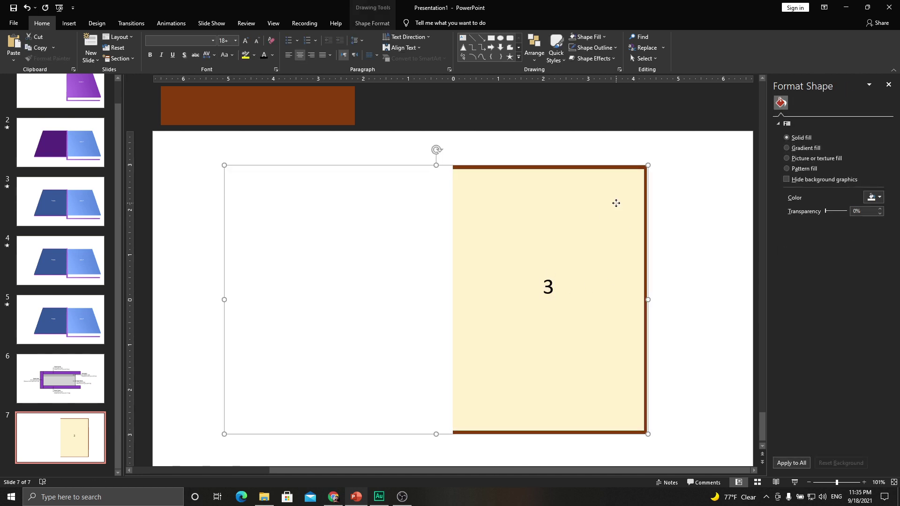
pyautogui.moveTo(617, 208); pyautogui.dragTo(627, 236)
pyautogui.moveTo(639, 197); pyautogui.dragTo(627, 189)
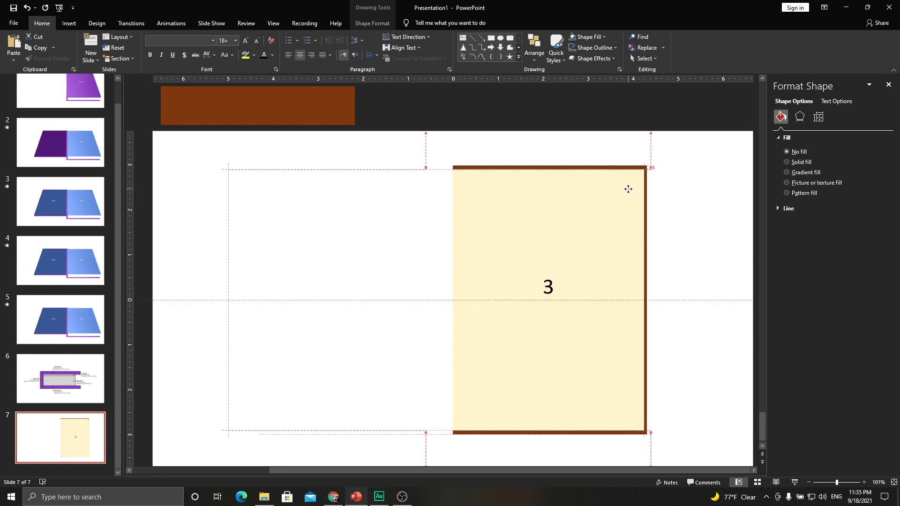
# - Retype the number as 2, then 1, and move the book group up and left
pyautogui.click(548, 285)
pyautogui.click(550, 282)
pyautogui.doubleClick(548, 284)
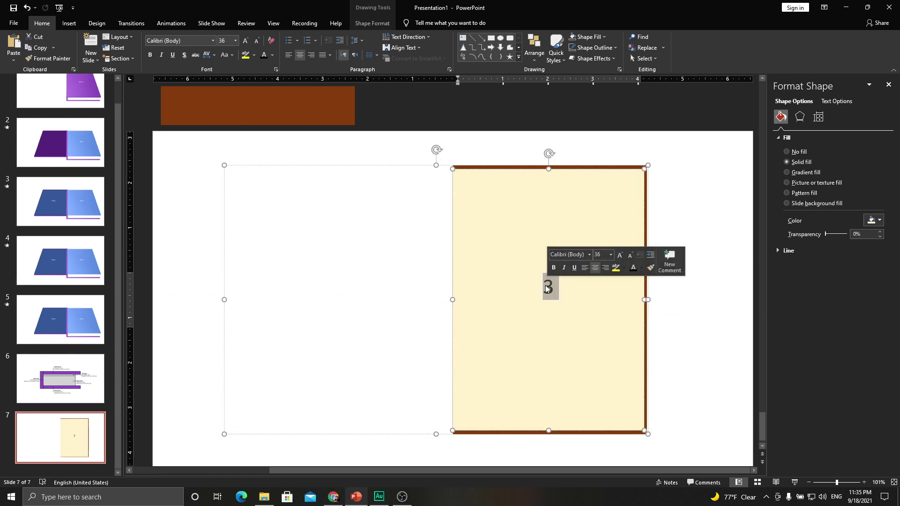
pyautogui.write('2')
pyautogui.click(681, 247)
pyautogui.click(604, 195)
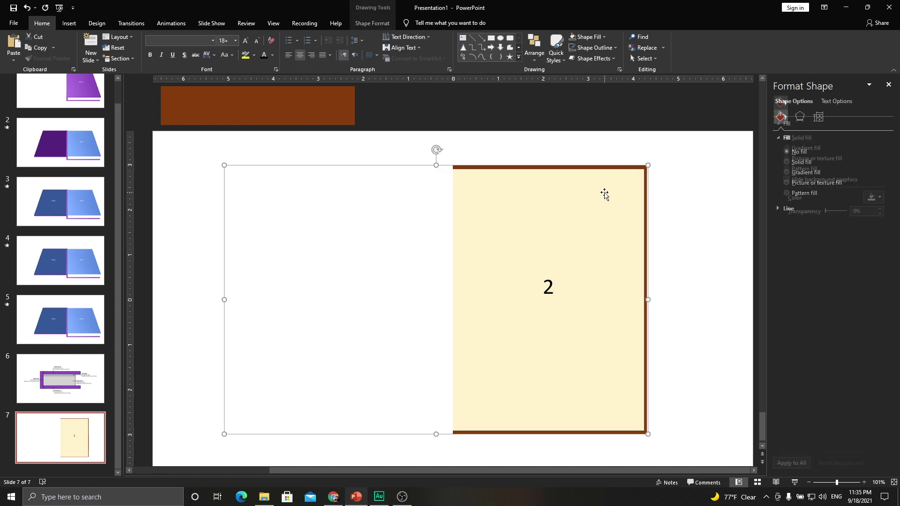
pyautogui.doubleClick(556, 292)
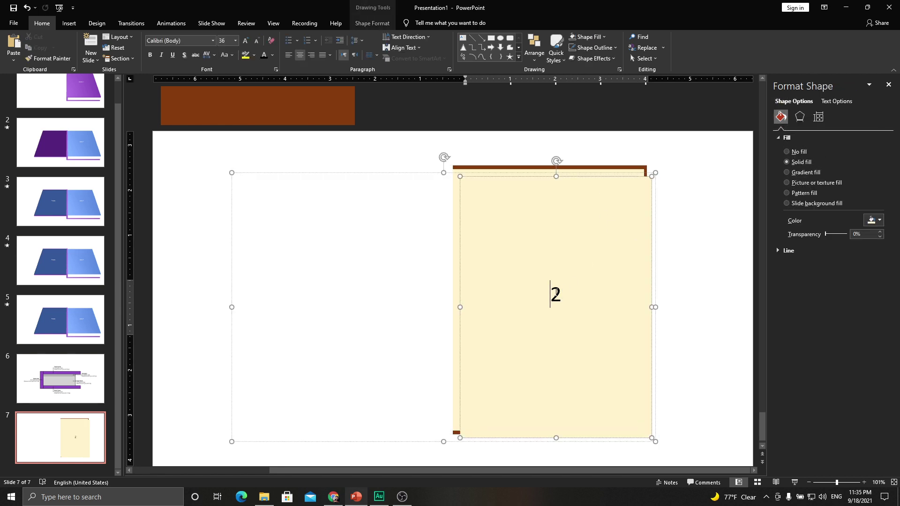
pyautogui.write('1')
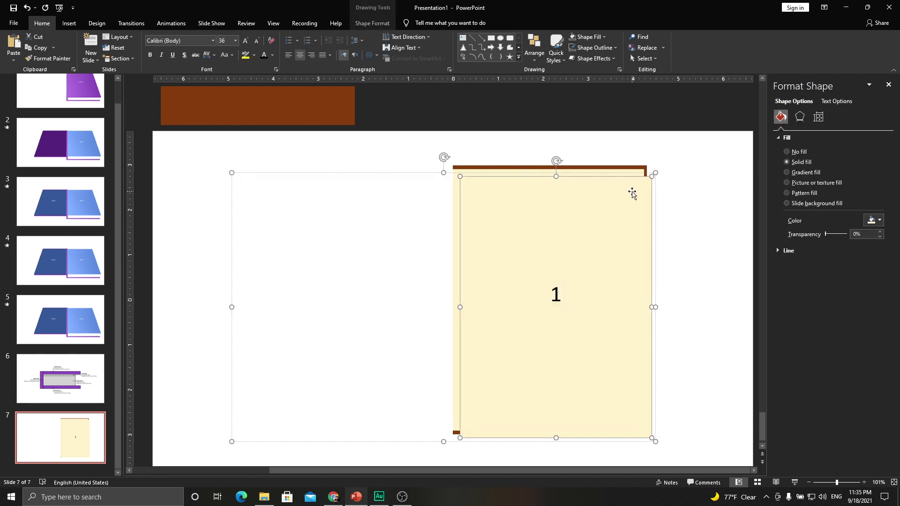
pyautogui.click(701, 193)
pyautogui.click(633, 186)
pyautogui.moveTo(633, 186); pyautogui.dragTo(624, 178)
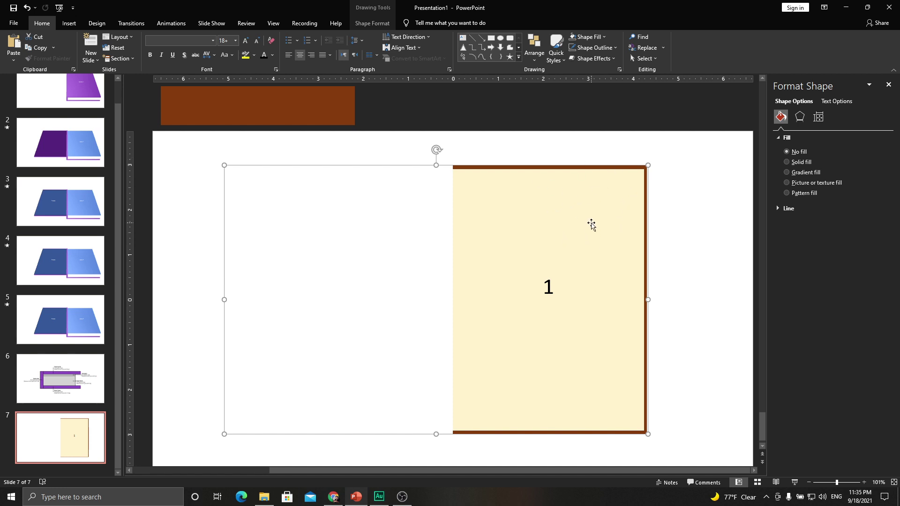
# - Open the Selection pane, select Group 3, and paste the copied brown group over the page
pyautogui.click(699, 196)
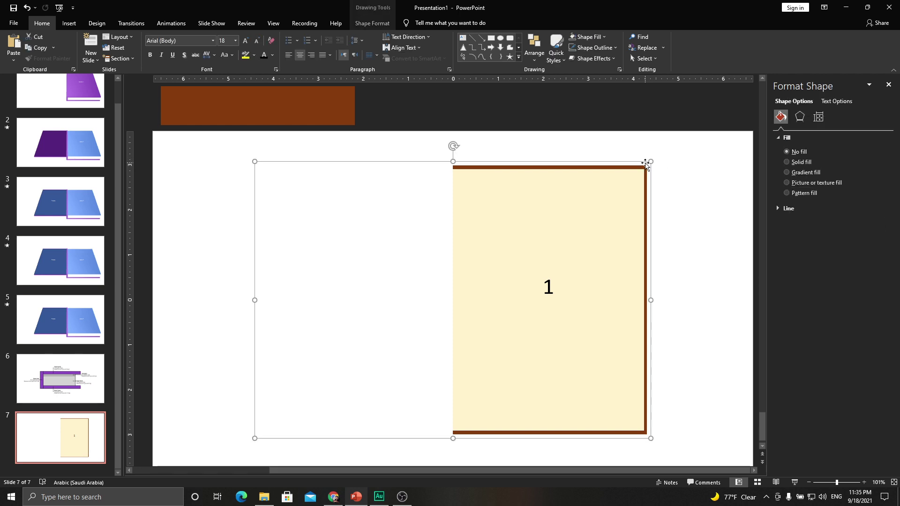
pyautogui.click(373, 23)
pyautogui.click(634, 49)
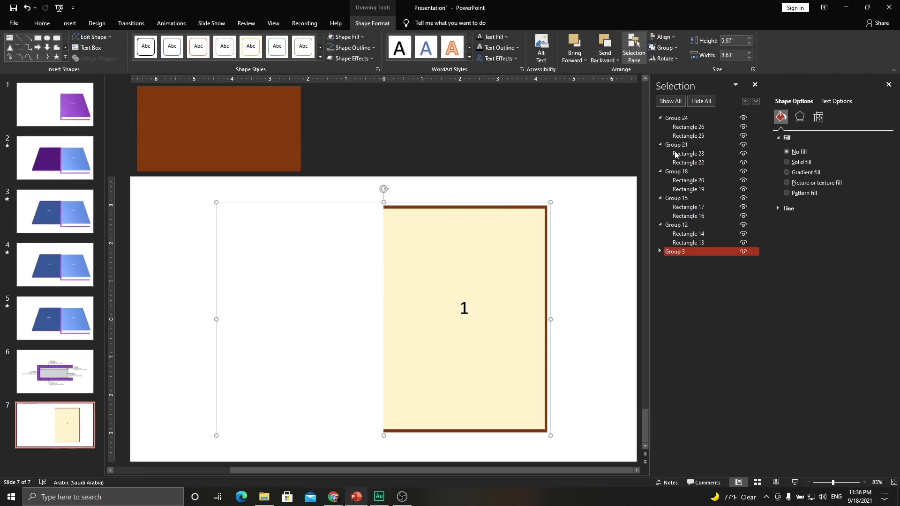
pyautogui.click(744, 251)
pyautogui.click(744, 252)
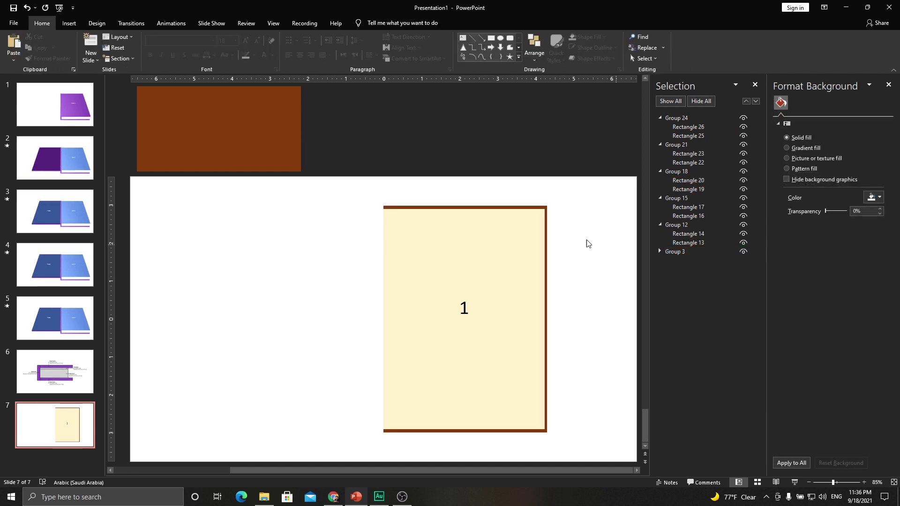
pyautogui.click(692, 251)
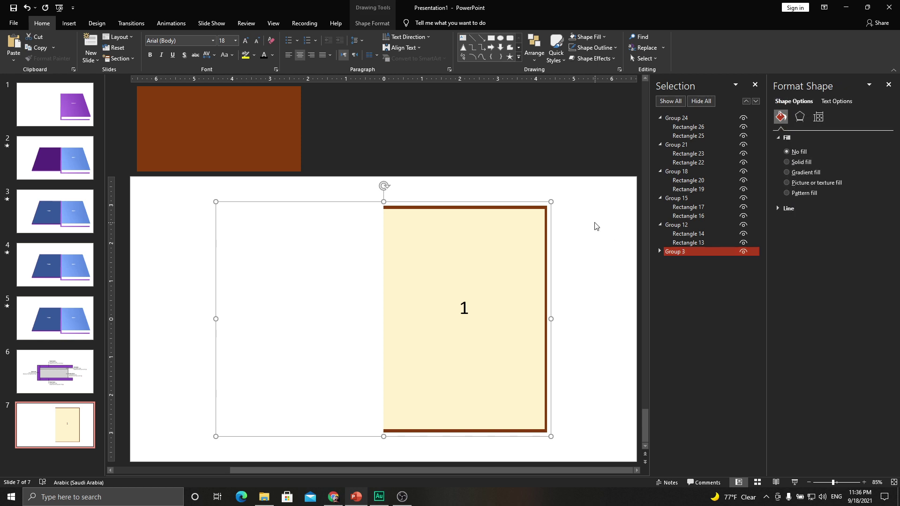
pyautogui.hotkey('ctrl', 'v')
pyautogui.moveTo(538, 244); pyautogui.dragTo(535, 238)
pyautogui.click(567, 305)
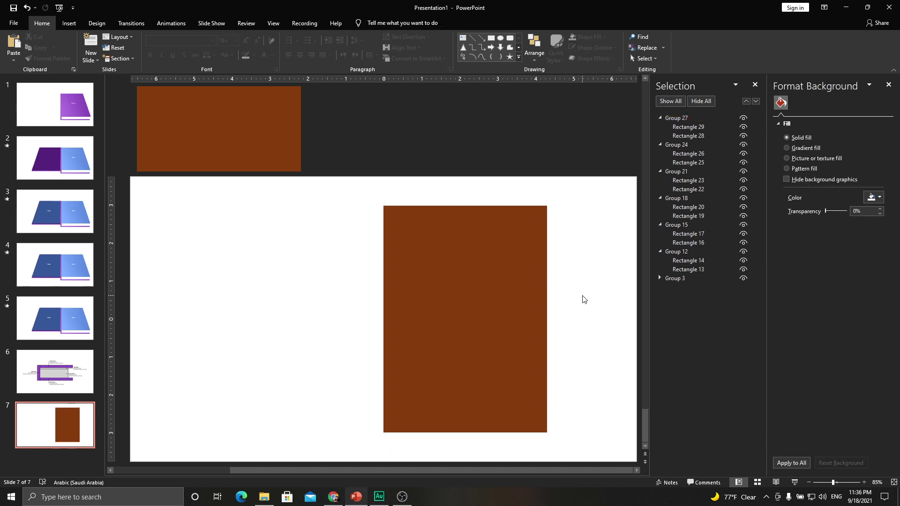
# - Collapse Groups 27, 24, 21, 18, 15 and 12, then select Group 27
pyautogui.click(660, 118)
pyautogui.click(659, 127)
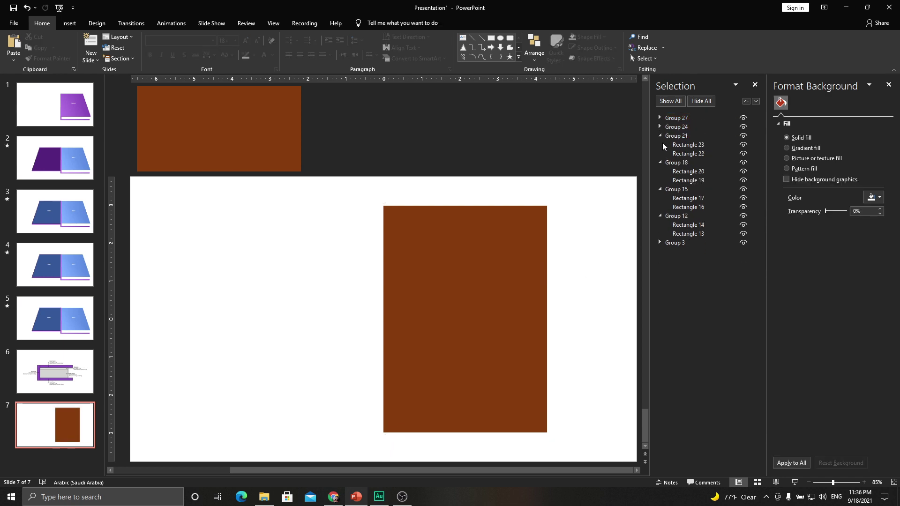
pyautogui.click(660, 135)
pyautogui.click(660, 145)
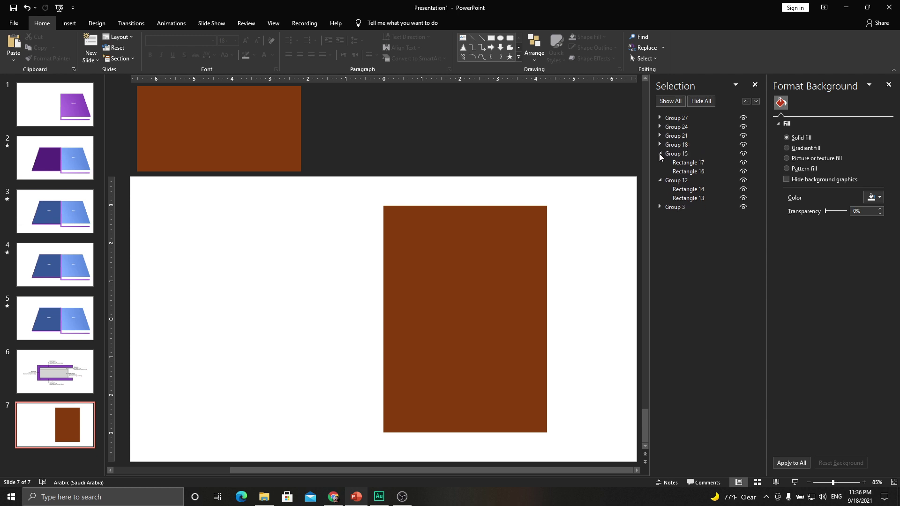
pyautogui.click(660, 154)
pyautogui.click(660, 162)
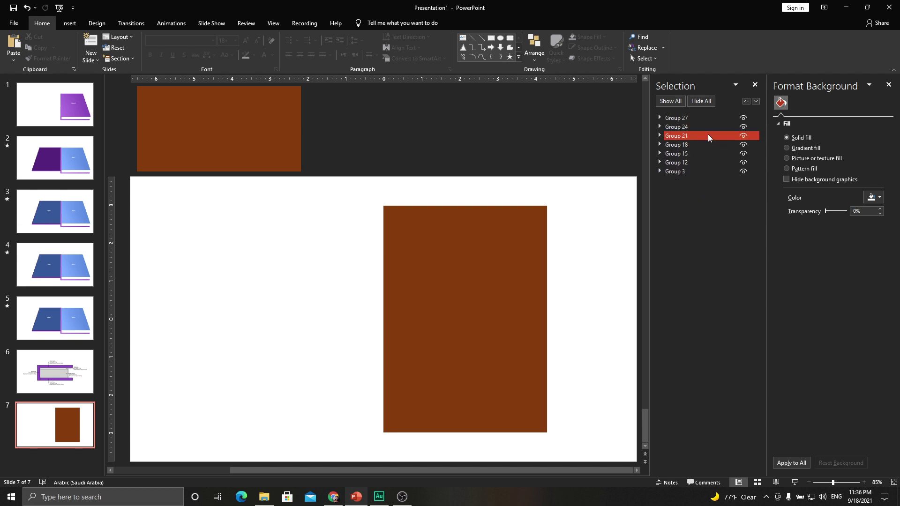
pyautogui.click(696, 159)
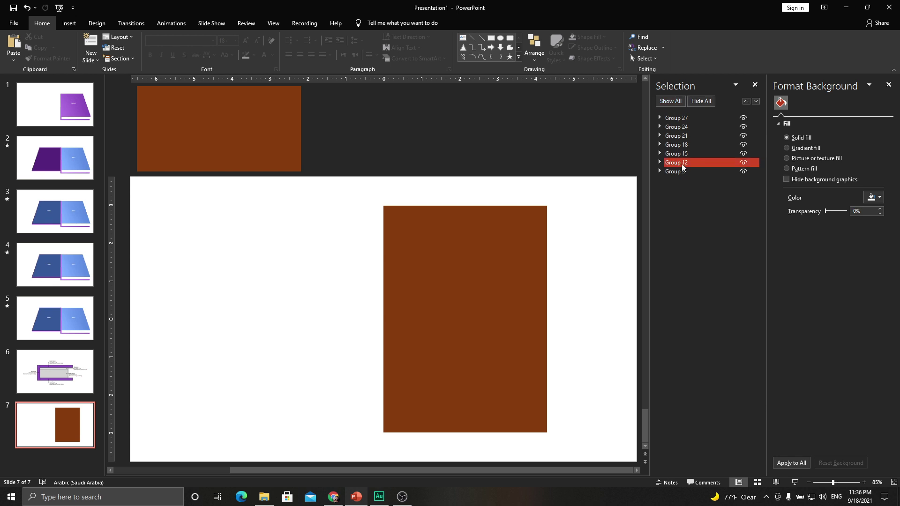
pyautogui.press('Down')
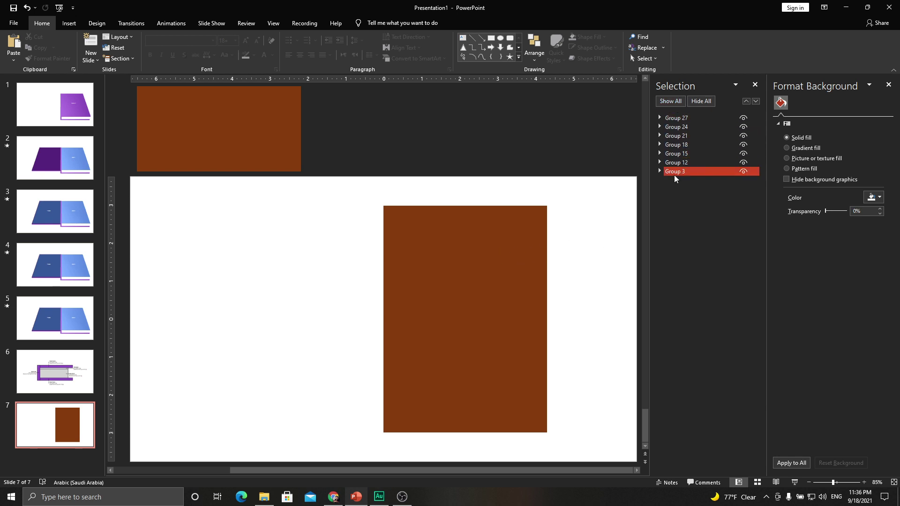
pyautogui.click(671, 118)
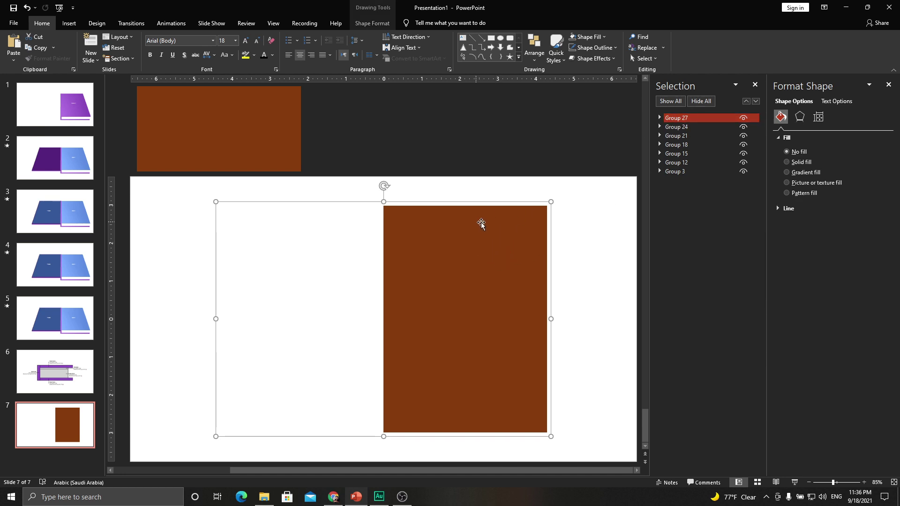
# - Review slide 6's depth diagram for the front-cover 3-D values
pyautogui.click(799, 117)
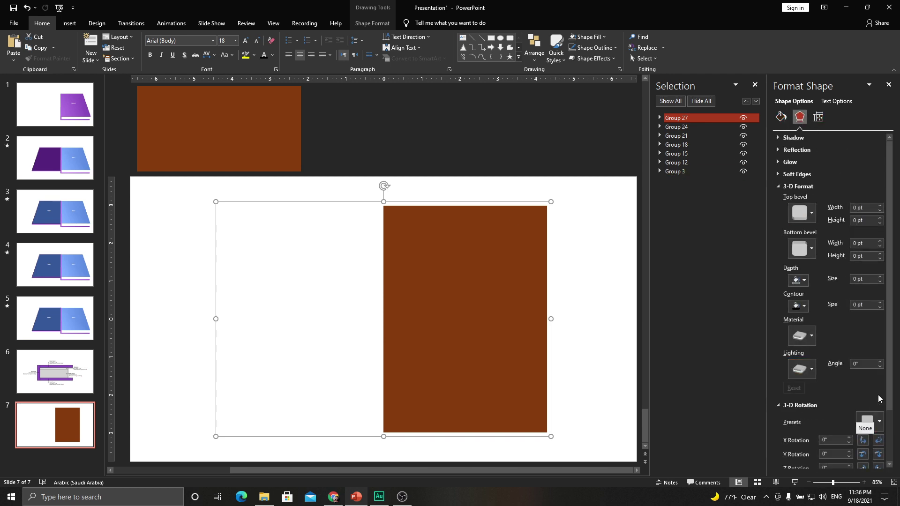
pyautogui.moveTo(891, 372); pyautogui.dragTo(893, 394)
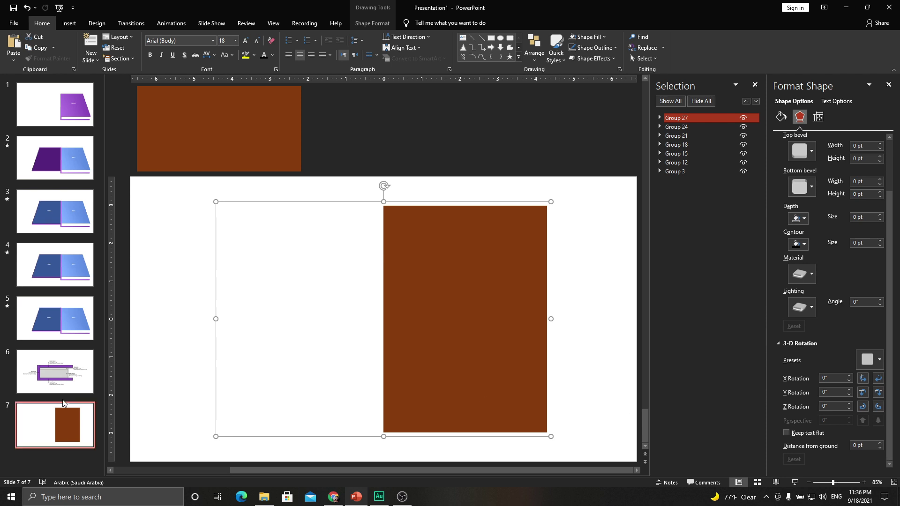
pyautogui.click(55, 382)
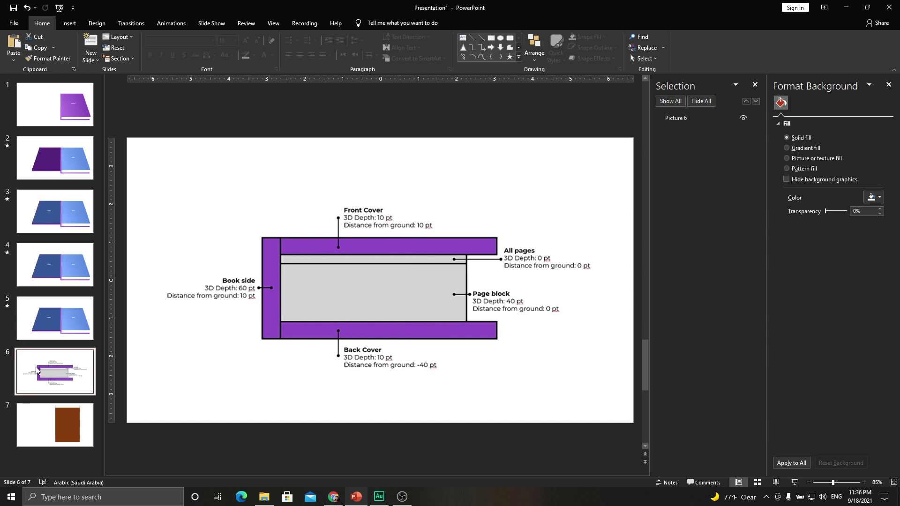
pyautogui.click(47, 429)
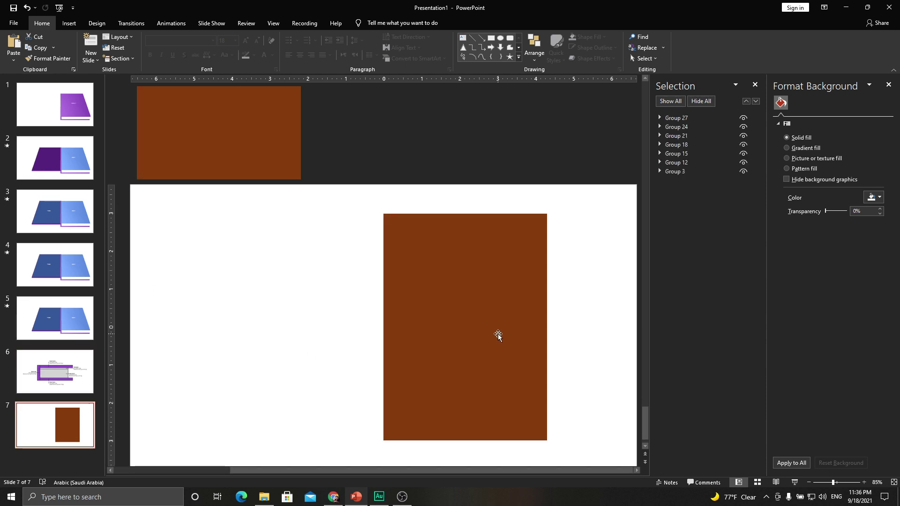
# - Give Group 27 a Perspective rotation preset (Y 309.6°) and 10 pt depth
pyautogui.click(681, 169)
pyautogui.click(680, 119)
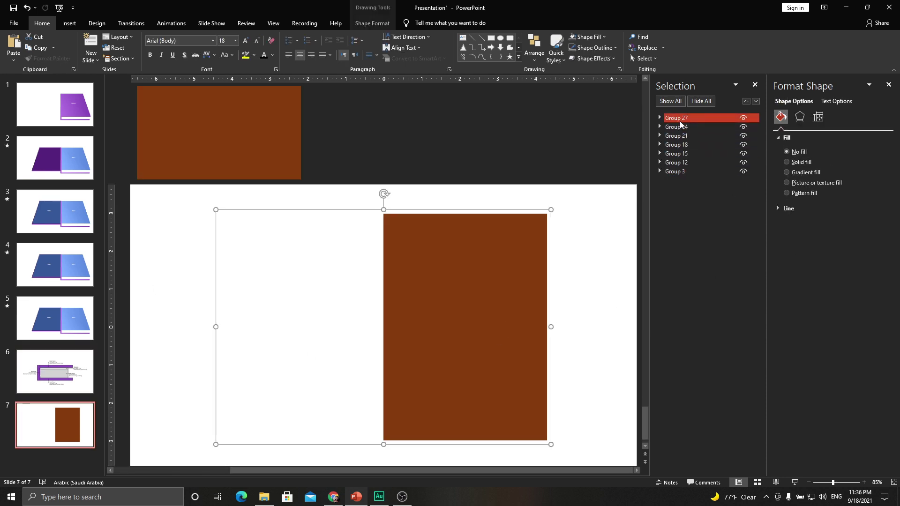
pyautogui.click(800, 117)
pyautogui.click(835, 441)
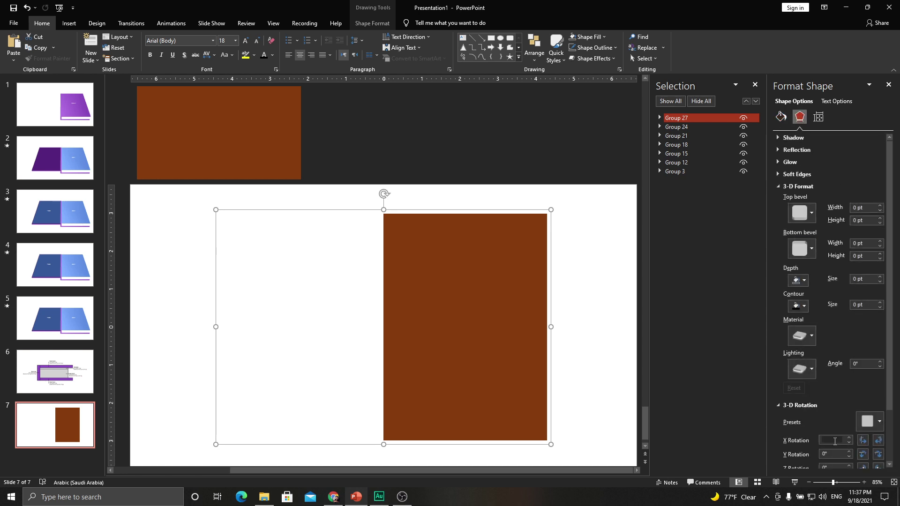
pyautogui.click(870, 421)
pyautogui.click(857, 344)
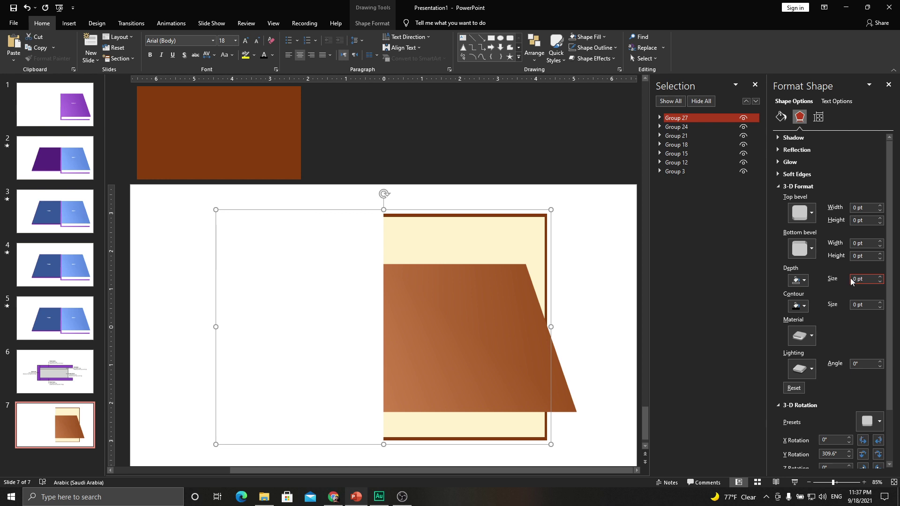
pyautogui.write('1')
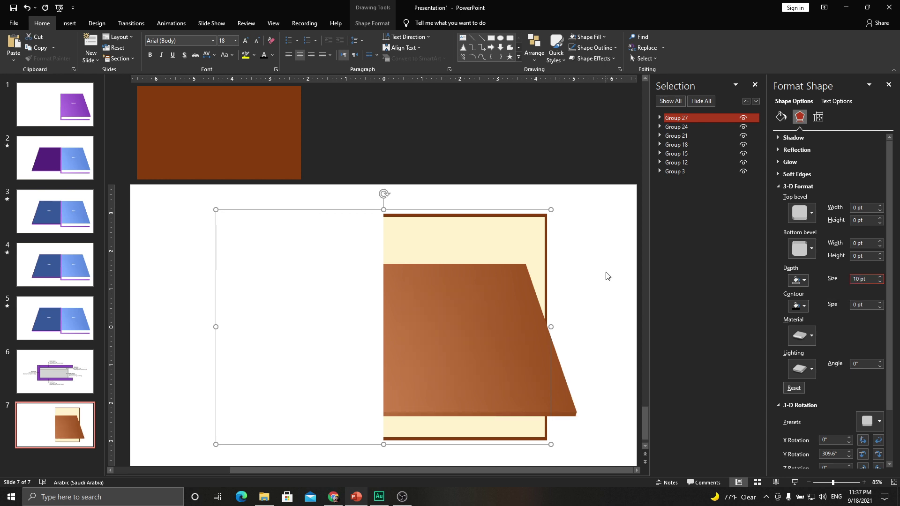
pyautogui.doubleClick(678, 117)
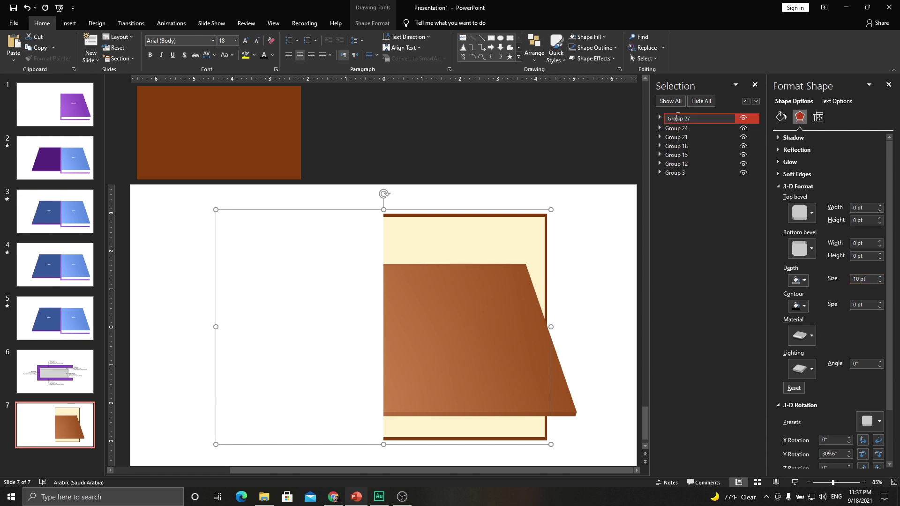
# - Rename Group 27 to 'الغلاف الأمامي' and hide it
pyautogui.write('الغلاف الأمامي')
pyautogui.press('Return')
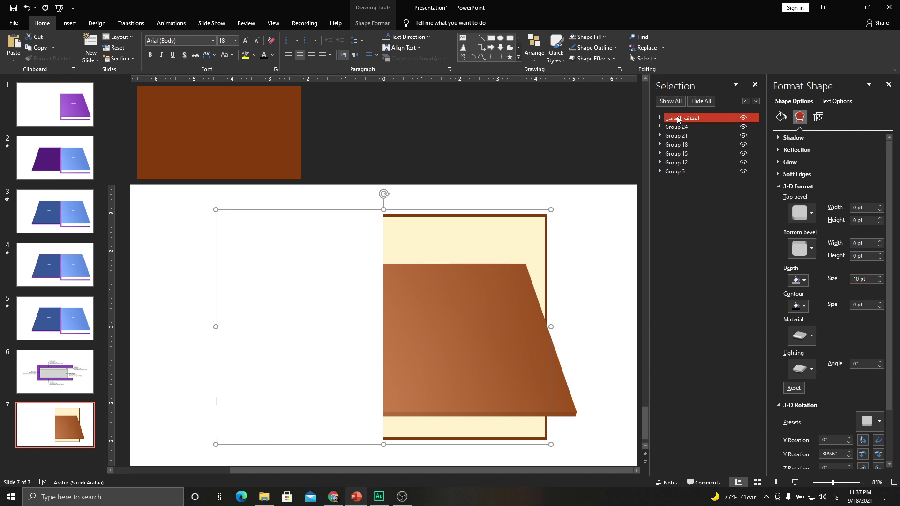
pyautogui.click(744, 119)
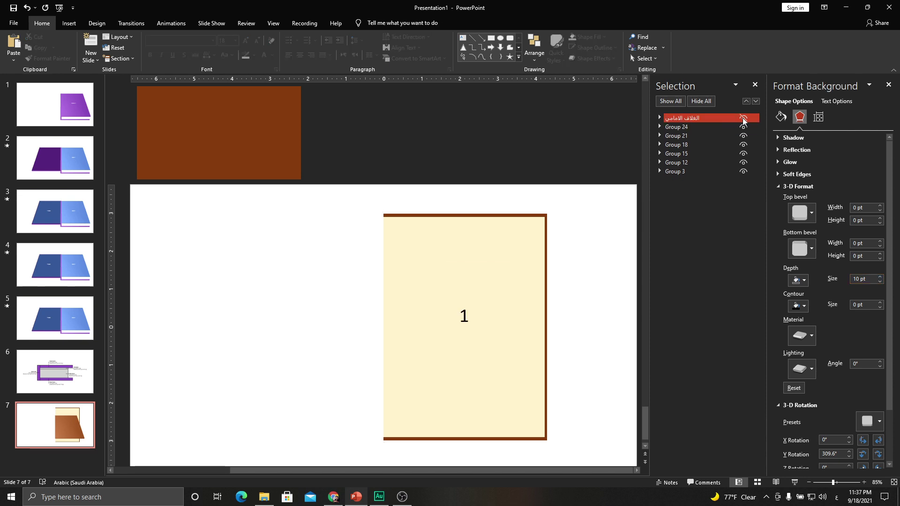
# - Set the front cover's distance from ground to 10 pt per slide 6, then hide it again
pyautogui.click(688, 129)
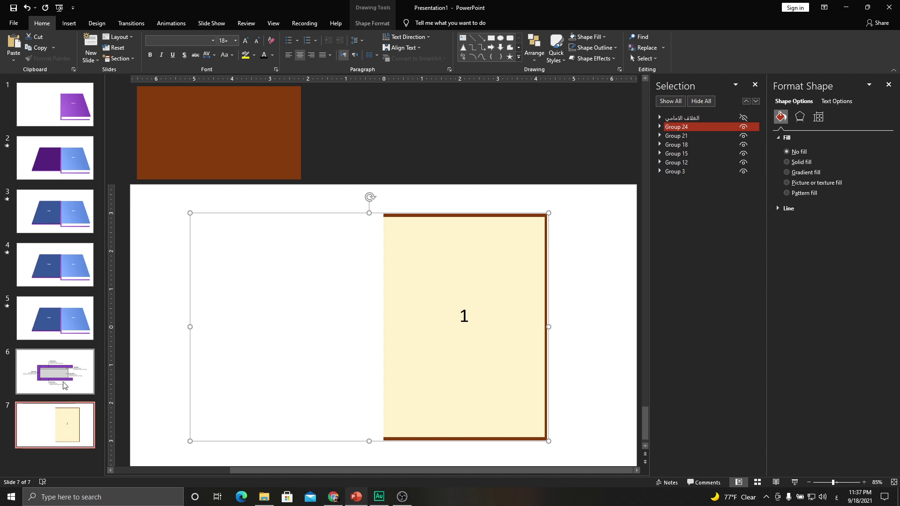
pyautogui.click(49, 372)
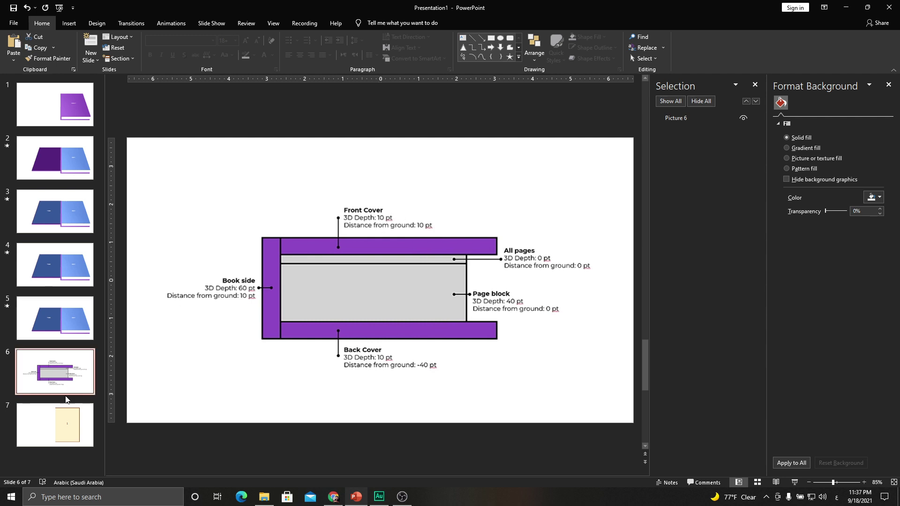
pyautogui.click(62, 421)
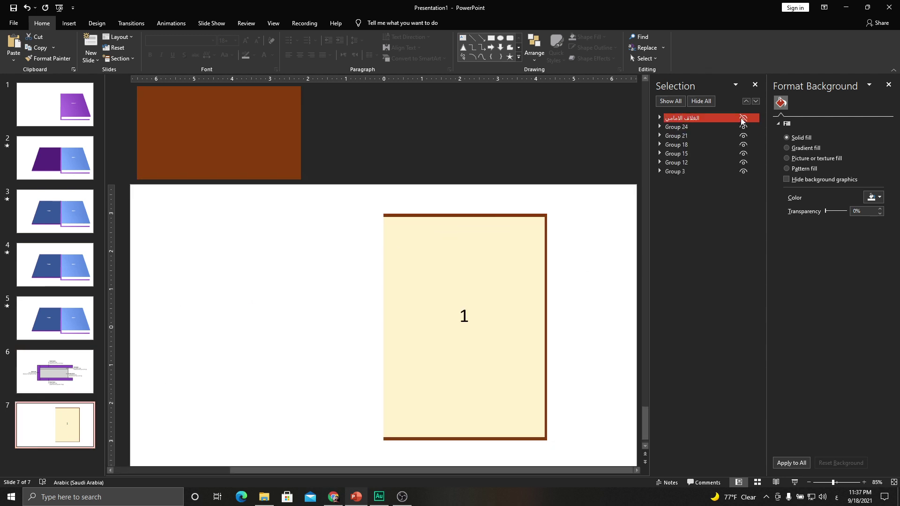
pyautogui.click(743, 118)
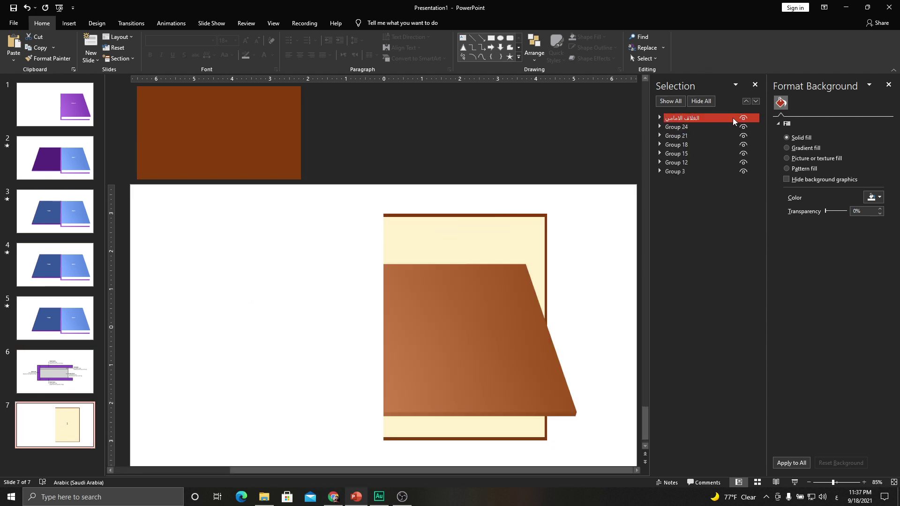
pyautogui.click(692, 117)
pyautogui.click(800, 117)
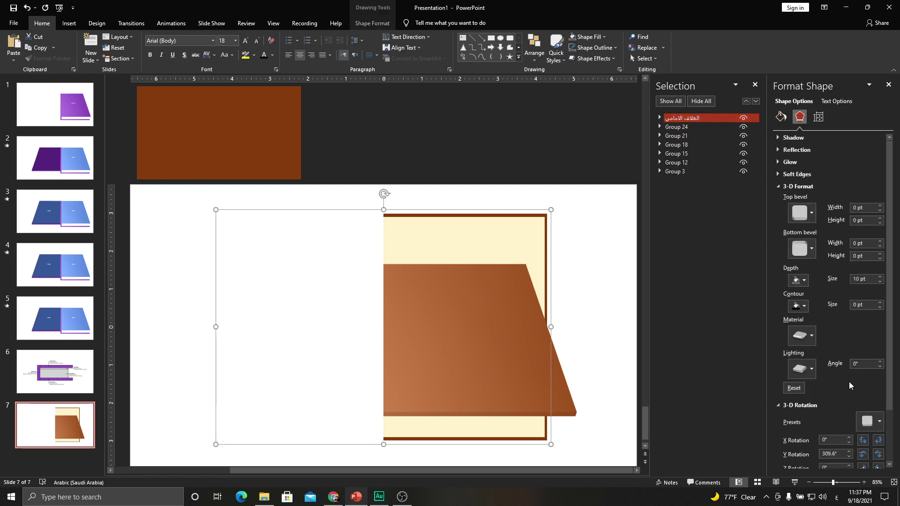
pyautogui.scroll(-3, 896, 367)
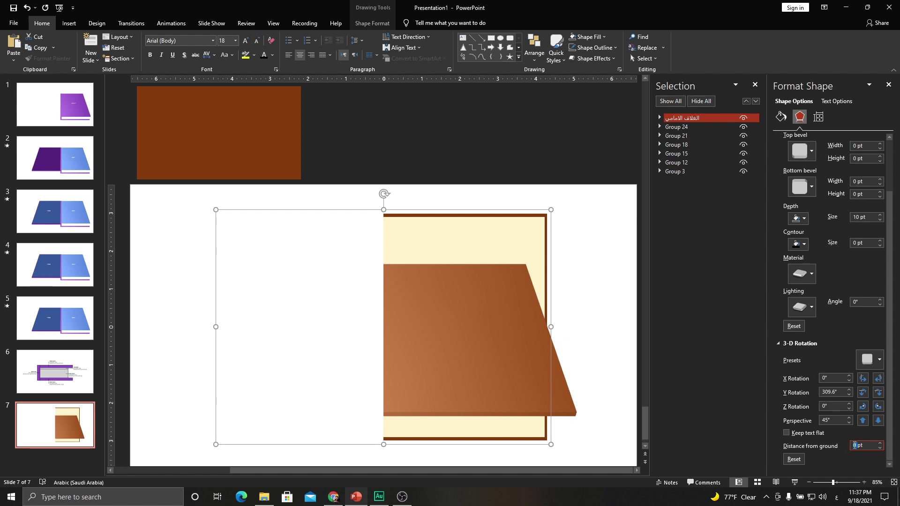
pyautogui.write('10')
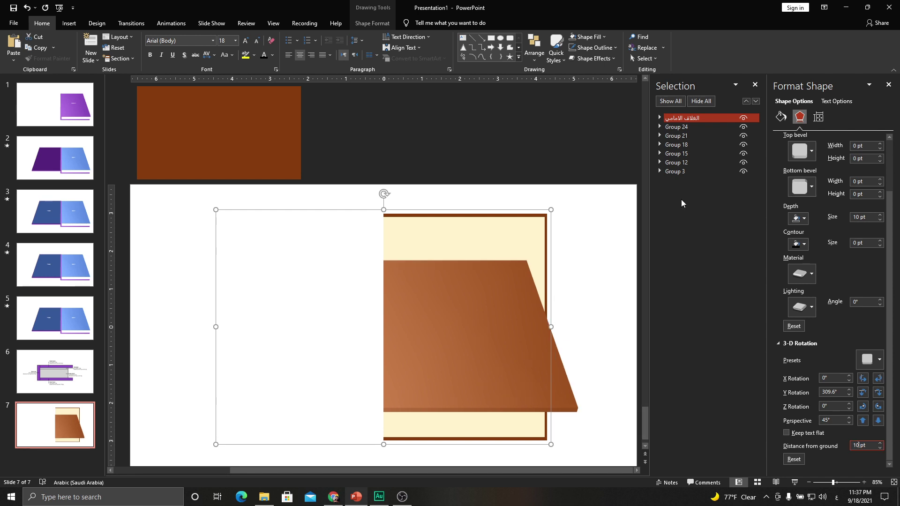
pyautogui.click(744, 118)
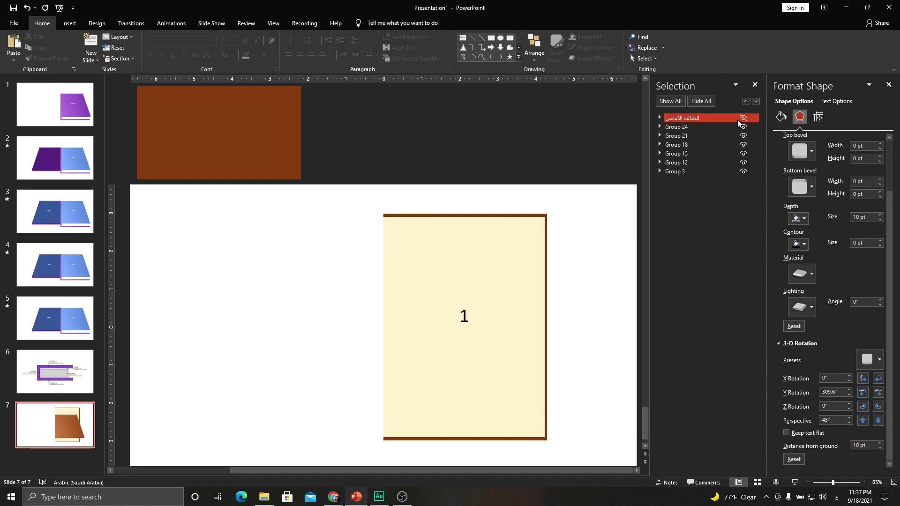
# - Rename Group 24 to صفحة 1, give it a perspective 3-D rotation, and hide it
pyautogui.click(688, 128)
pyautogui.doubleClick(675, 127)
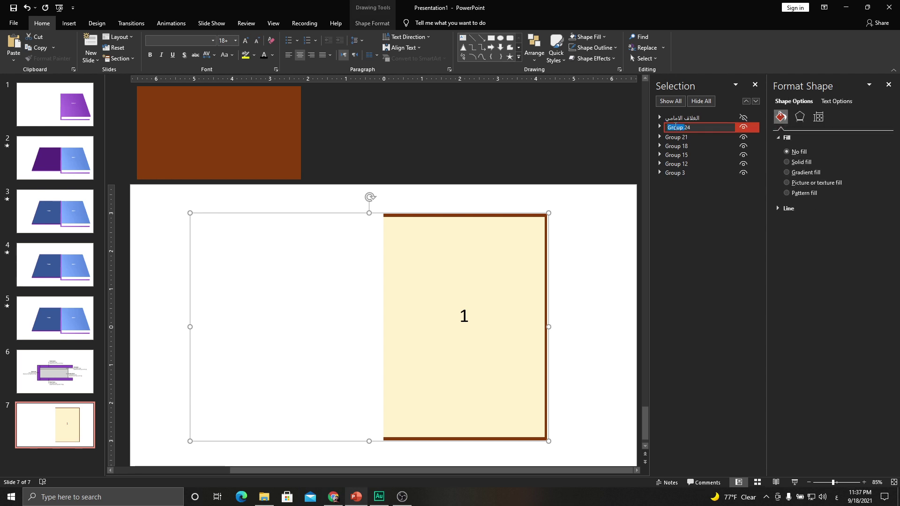
pyautogui.write('صفحة 1')
pyautogui.press('Return')
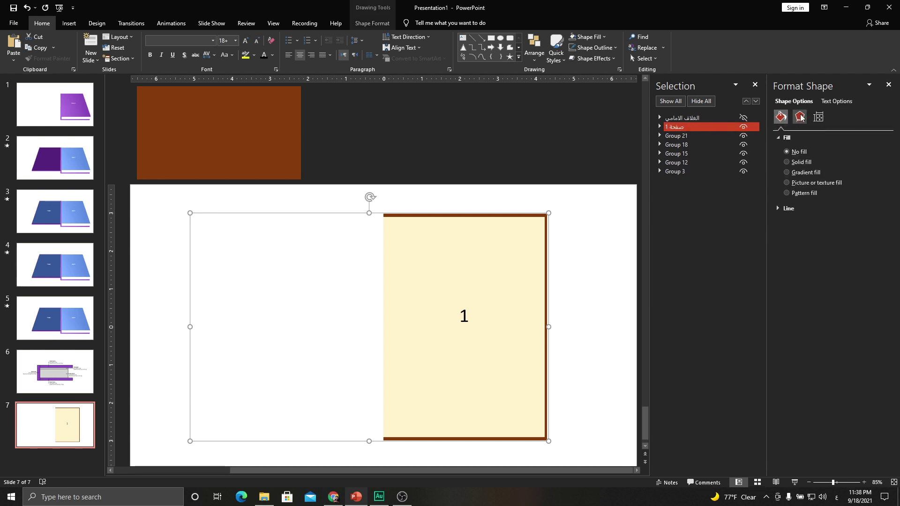
pyautogui.click(800, 116)
pyautogui.click(868, 424)
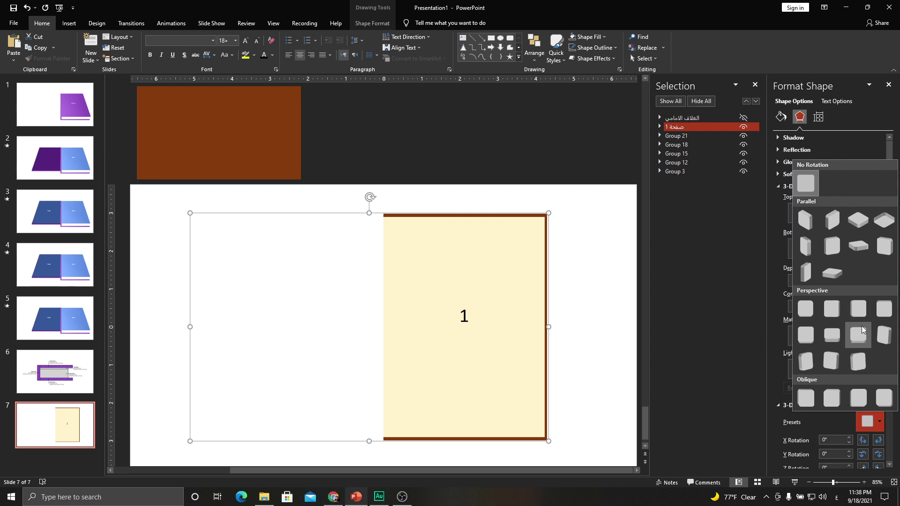
pyautogui.click(861, 339)
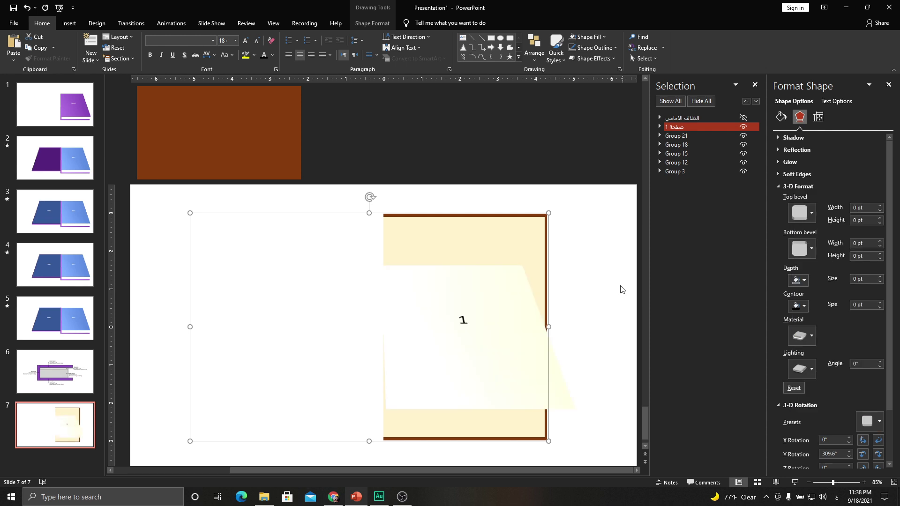
pyautogui.click(743, 127)
# - Rename Group 21 to صفحة 2, apply a perspective 3-D rotation, and hide it
pyautogui.click(514, 282)
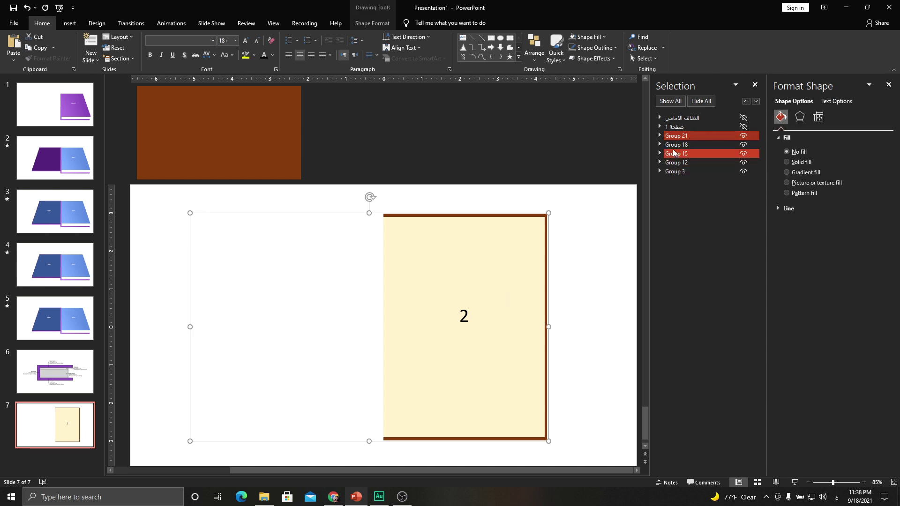
pyautogui.click(676, 136)
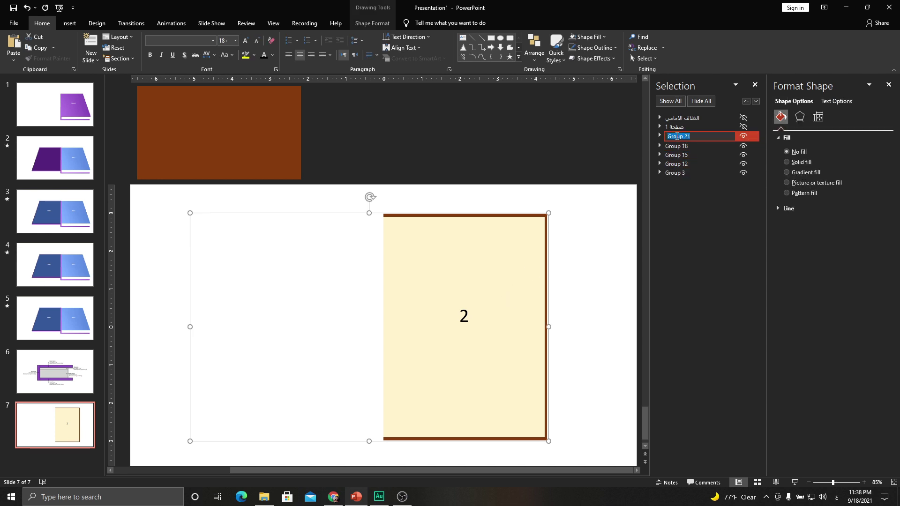
pyautogui.write('صفحة ')
pyautogui.write('2')
pyautogui.press('Return')
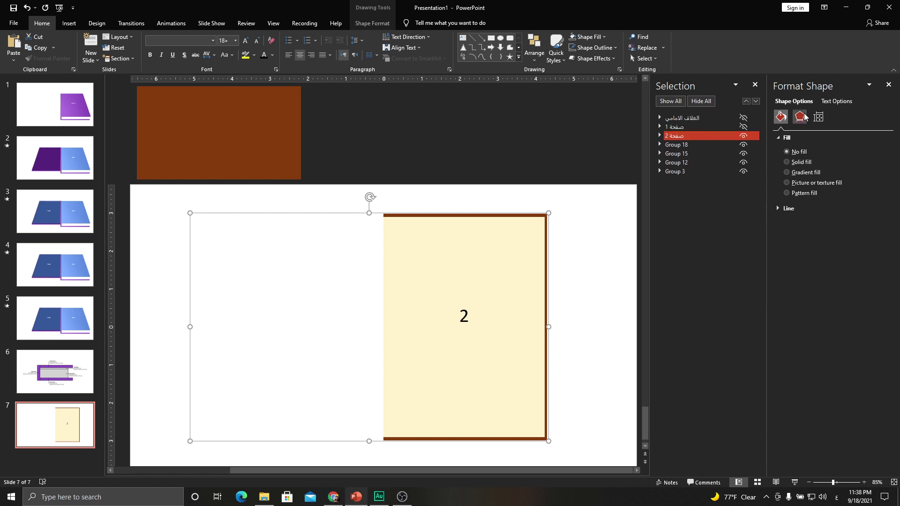
pyautogui.click(800, 117)
pyautogui.click(868, 421)
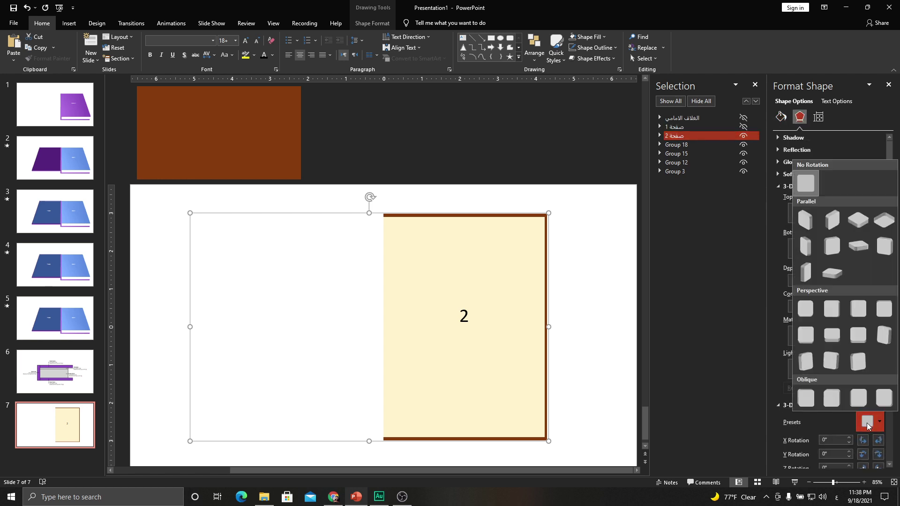
pyautogui.click(858, 334)
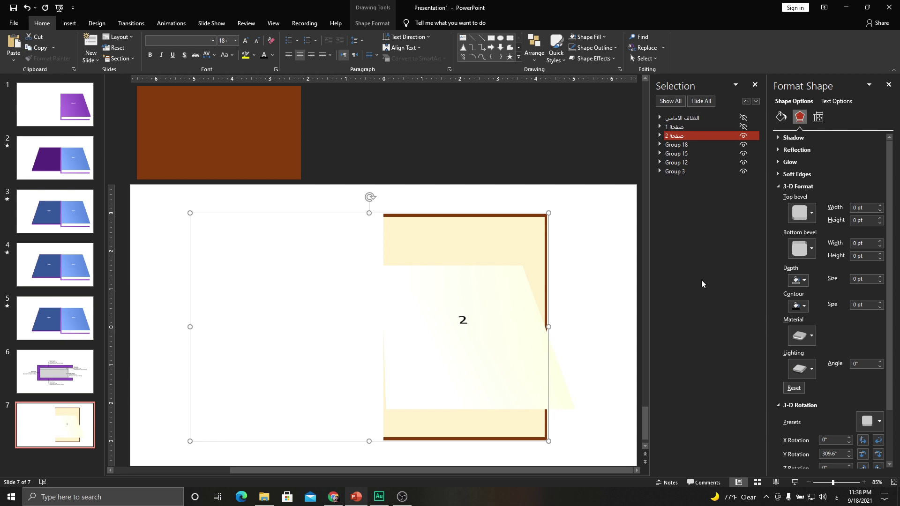
pyautogui.click(743, 136)
# - Rename Group 18 to صفحة 3, tilt it with a perspective 3-D rotation, and hide it
pyautogui.click(702, 145)
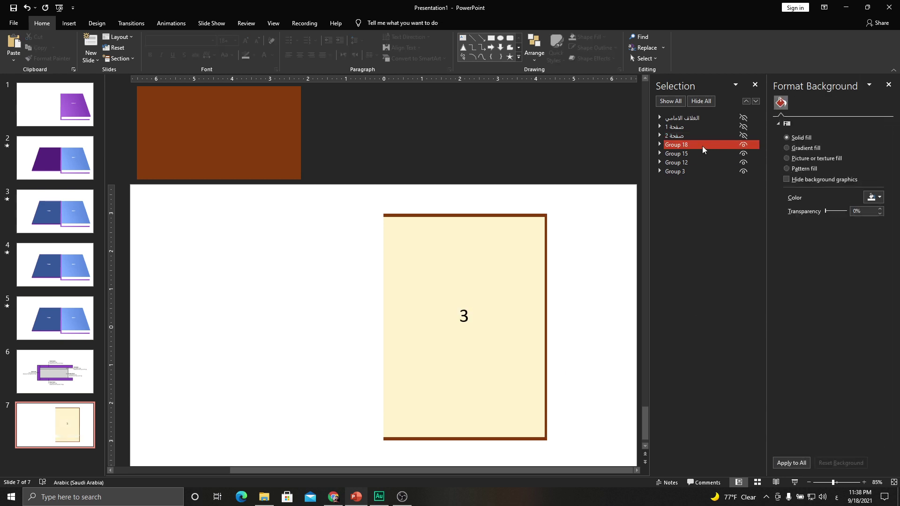
pyautogui.doubleClick(684, 145)
pyautogui.hotkey('ctrl', 'a')
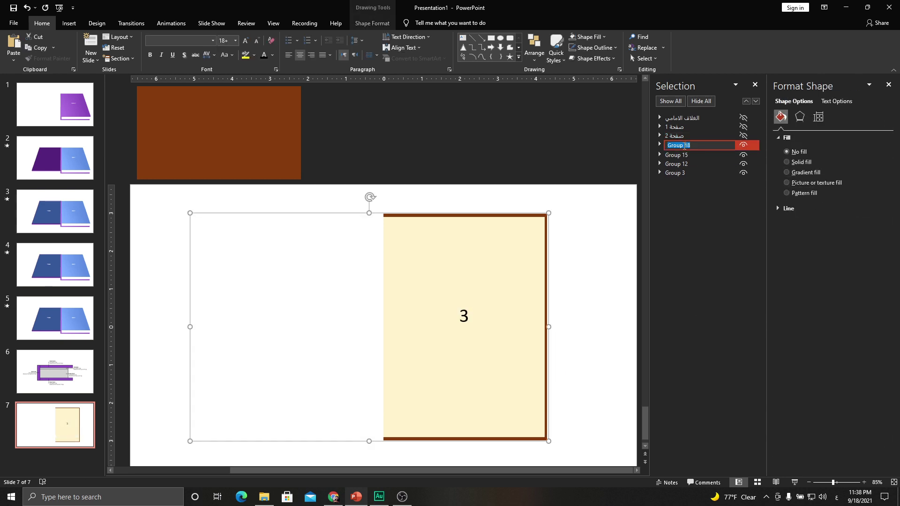
pyautogui.write('صفحة ')
pyautogui.write('3')
pyautogui.press('Return')
pyautogui.keyDown('ctrl'); pyautogui.click(670, 128); pyautogui.keyUp('ctrl')
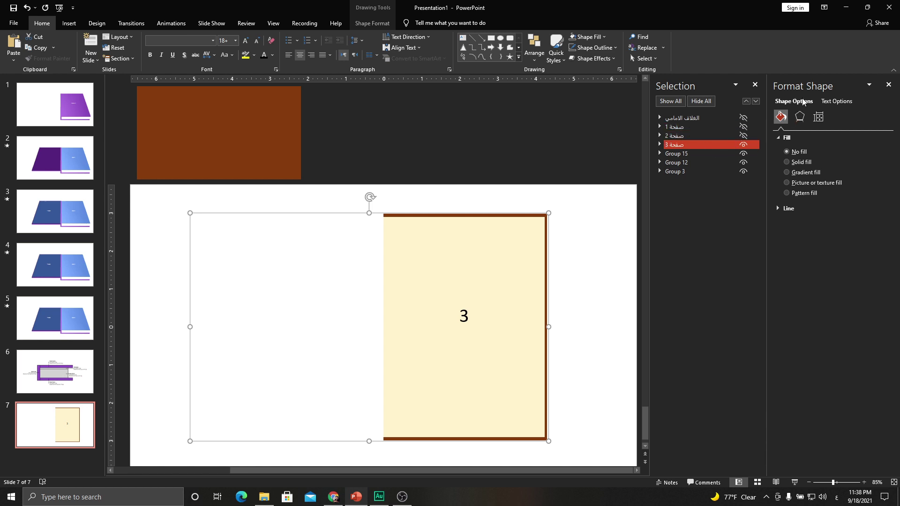
pyautogui.click(799, 117)
pyautogui.click(873, 421)
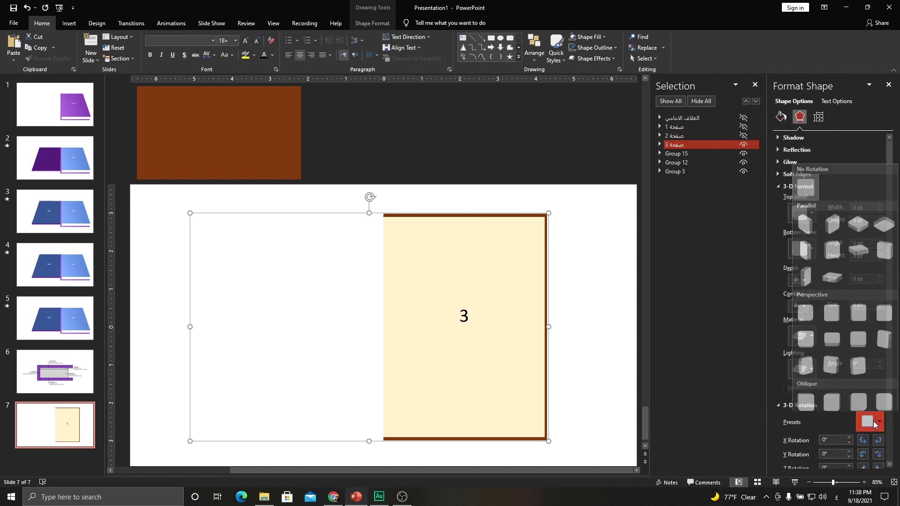
pyautogui.click(852, 337)
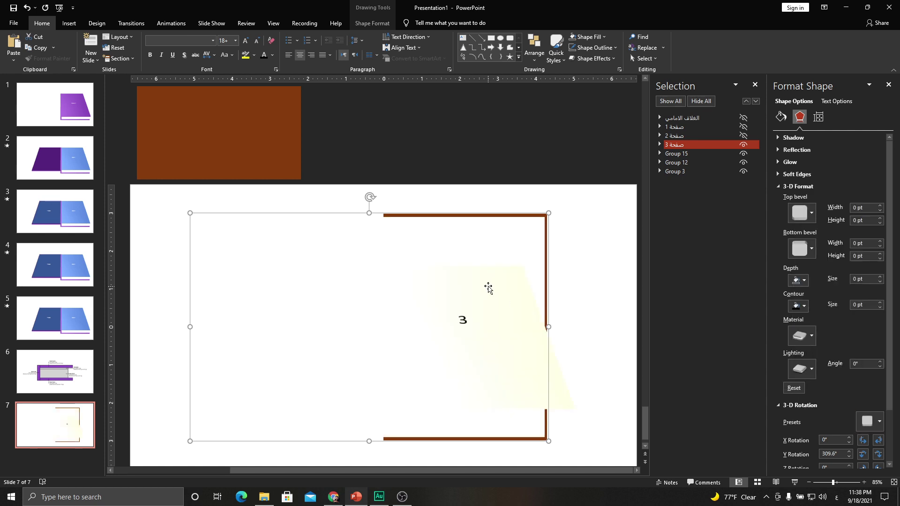
pyautogui.click(743, 145)
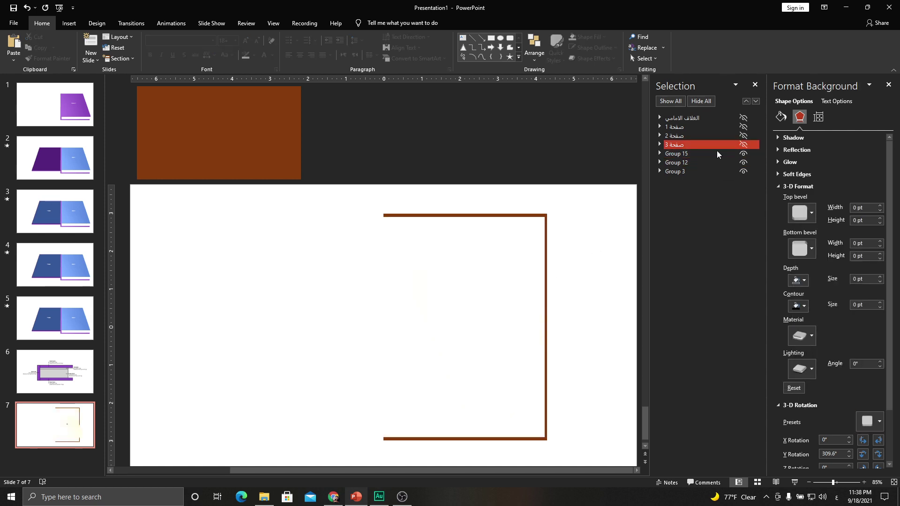
pyautogui.click(683, 154)
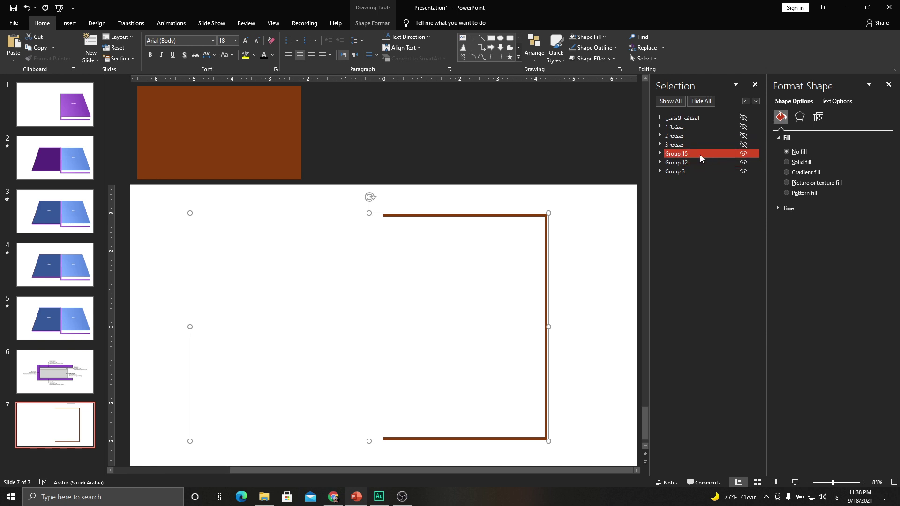
# - Rename Group 15 to الكتلة and check slide 6's diagram before returning to slide 7
pyautogui.click(681, 155)
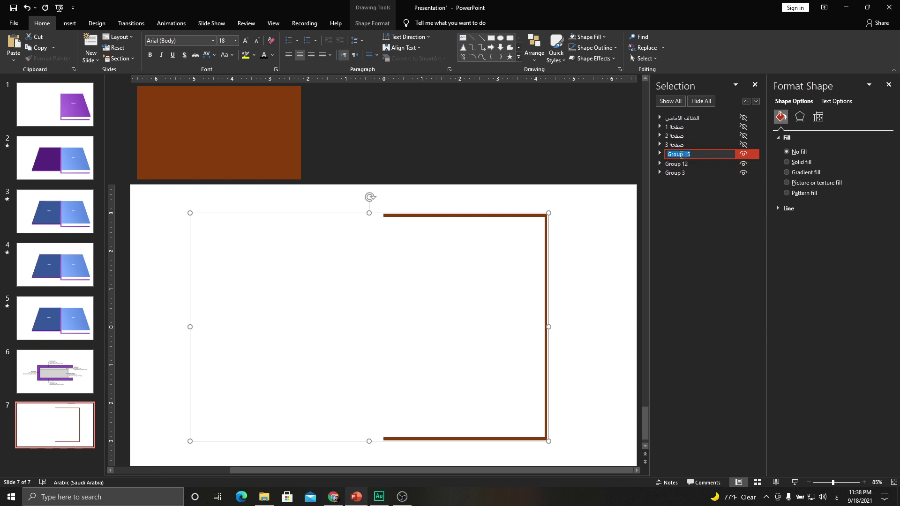
pyautogui.write('الكتلة')
pyautogui.press('Return')
pyautogui.scroll(3, 336, 343)
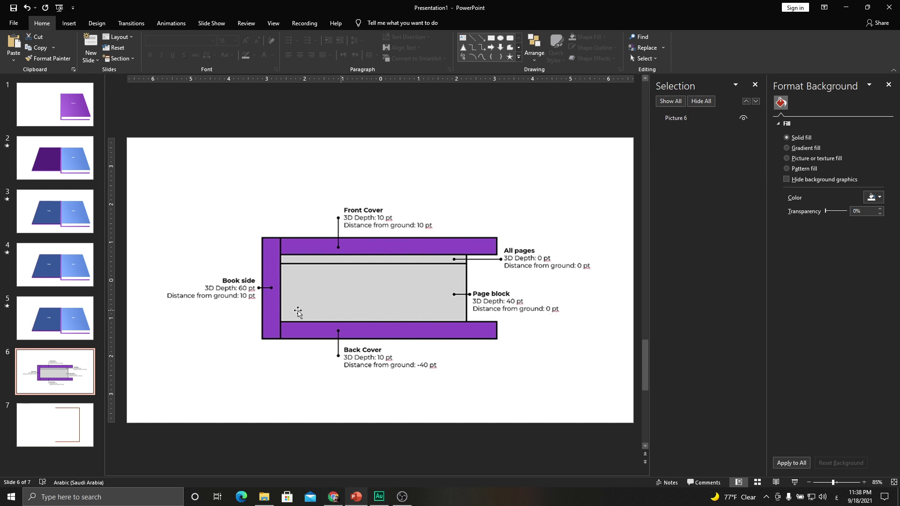
pyautogui.click(60, 418)
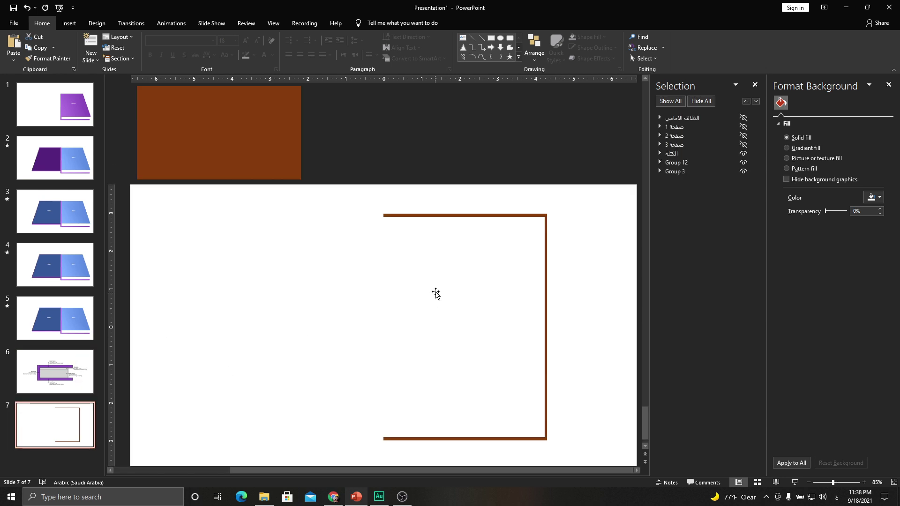
# - Give الكتلة a perspective 3-D rotation with 40 pt depth, then hide it
pyautogui.click(687, 152)
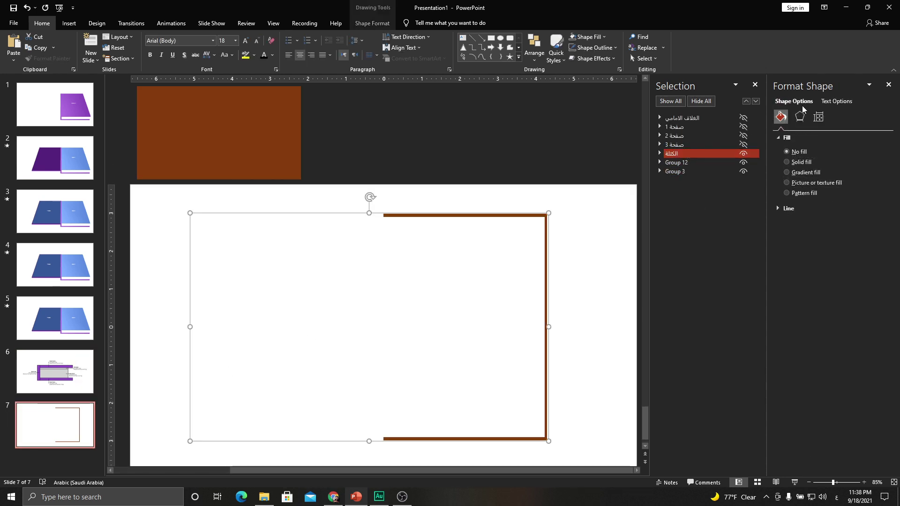
pyautogui.click(800, 117)
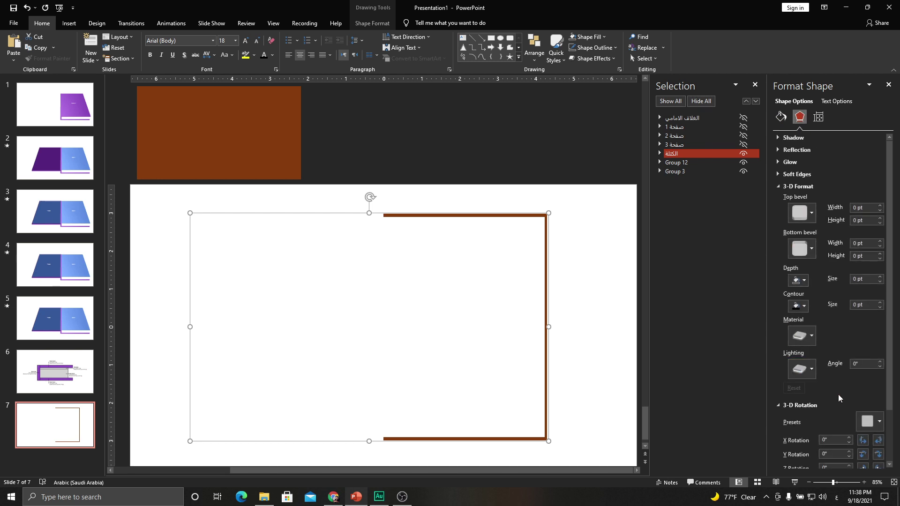
pyautogui.click(869, 422)
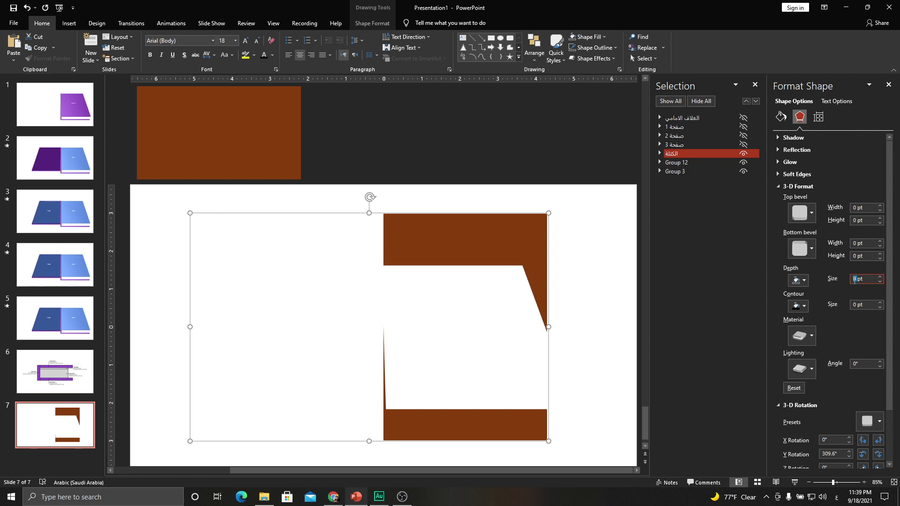
pyautogui.write('40')
pyautogui.press('Return')
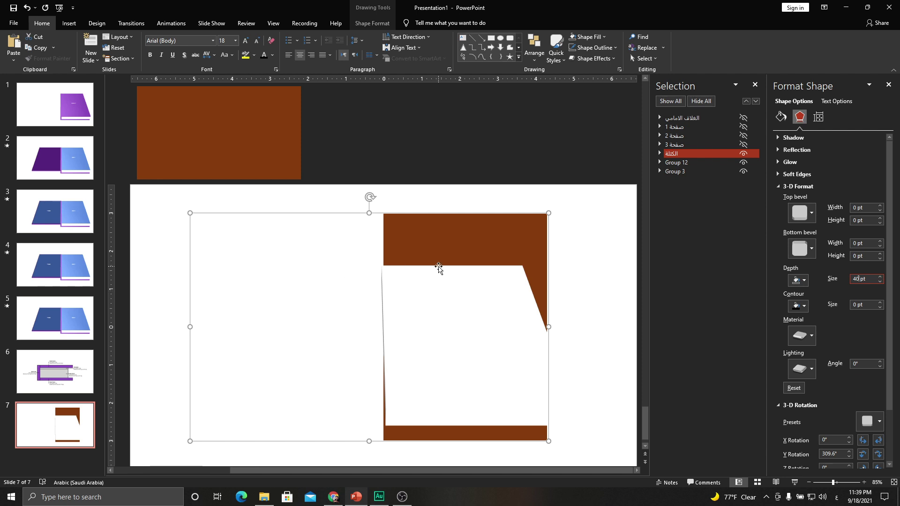
pyautogui.click(744, 154)
pyautogui.click(716, 164)
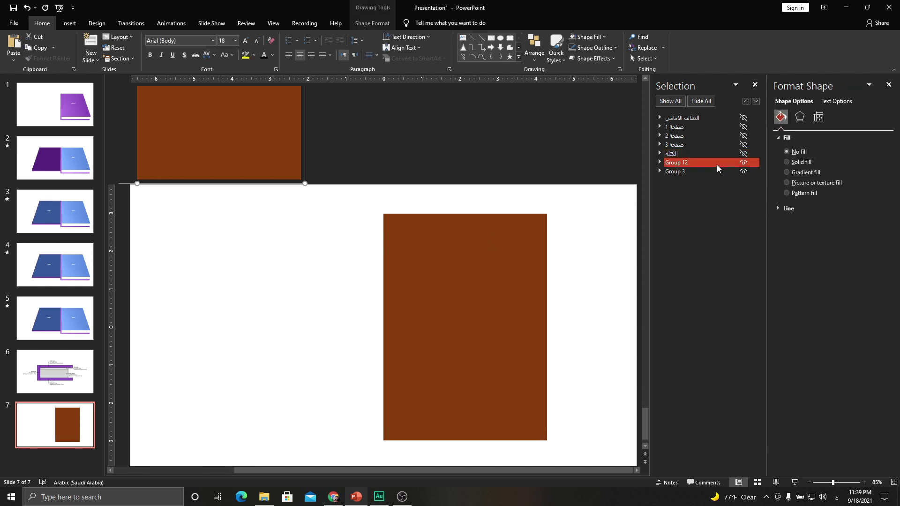
pyautogui.click(47, 431)
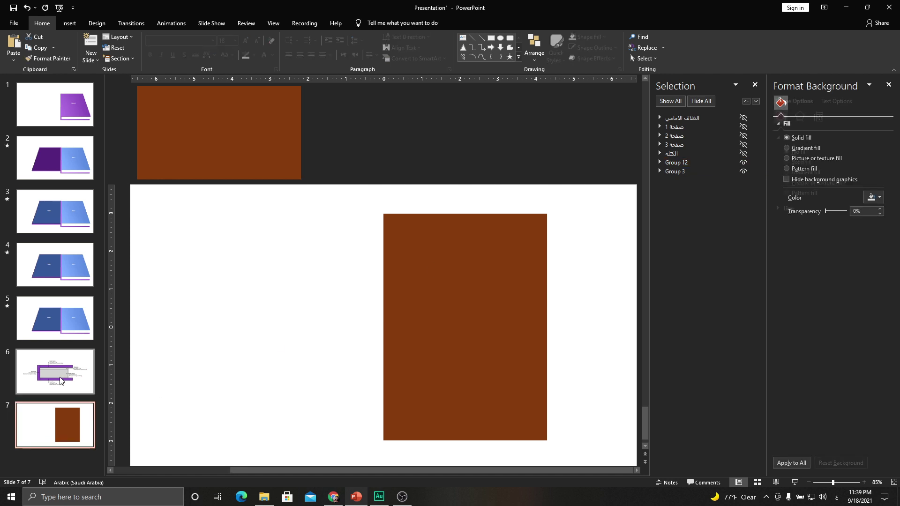
pyautogui.click(60, 381)
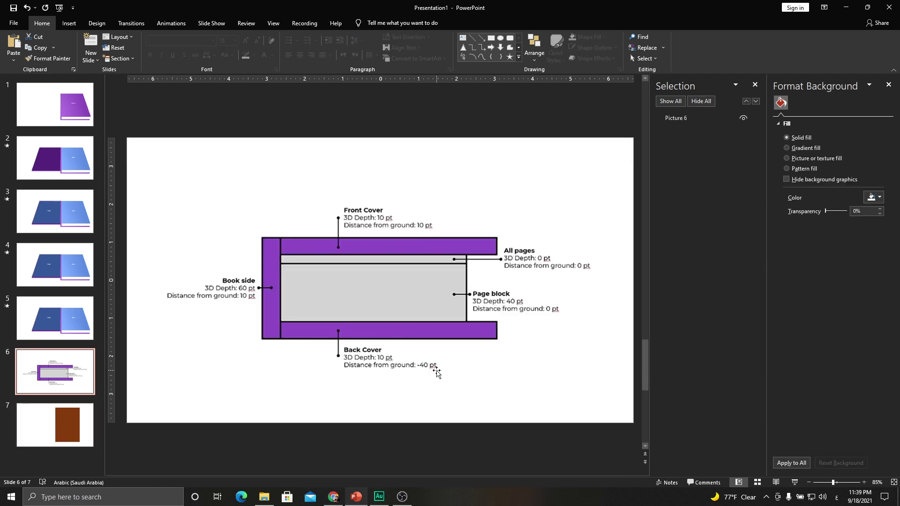
pyautogui.click(66, 426)
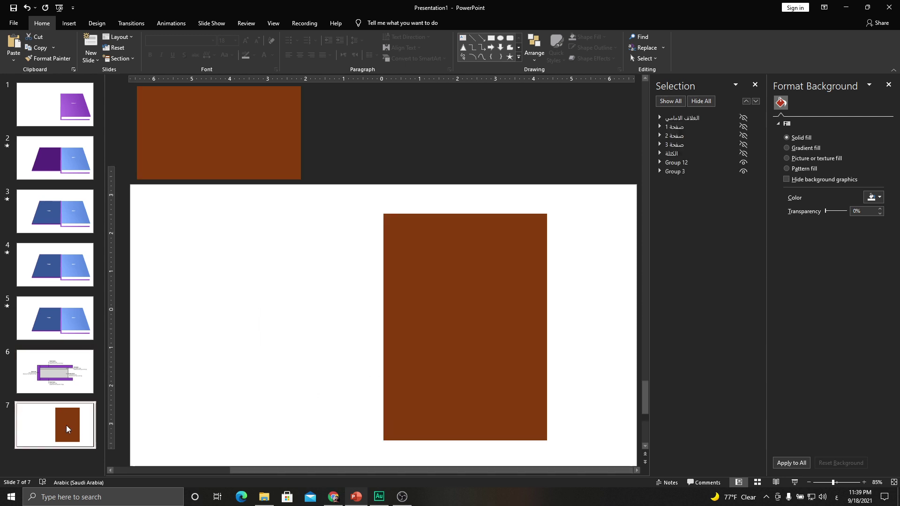
# - Move Group 12 below Group 3 and rename Group 3 to الغلاف الخلفي
pyautogui.click(687, 173)
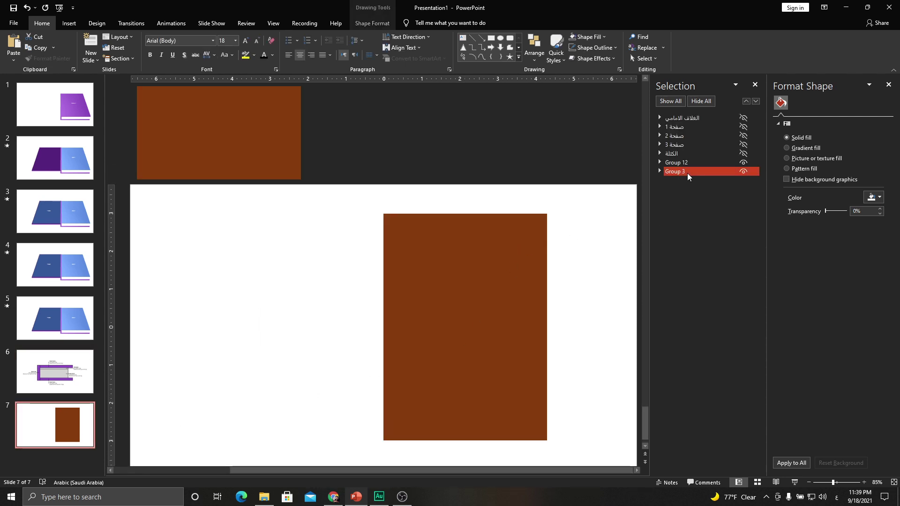
pyautogui.keyDown('ctrl'); pyautogui.click(690, 162); pyautogui.keyUp('ctrl')
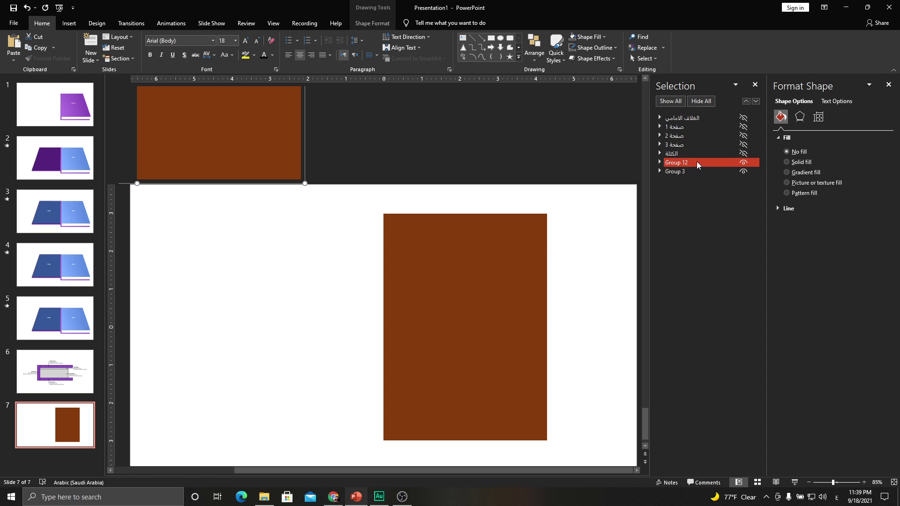
pyautogui.moveTo(696, 162); pyautogui.dragTo(691, 176)
pyautogui.click(684, 163)
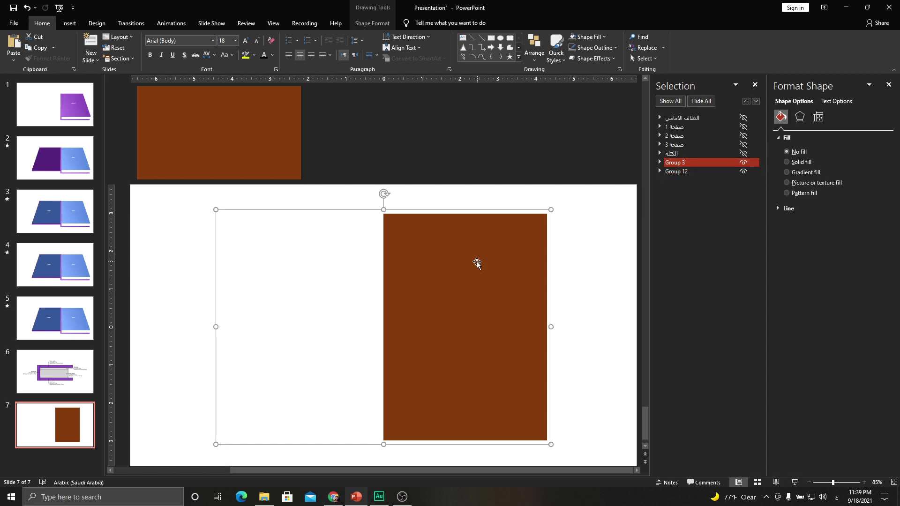
pyautogui.doubleClick(674, 164)
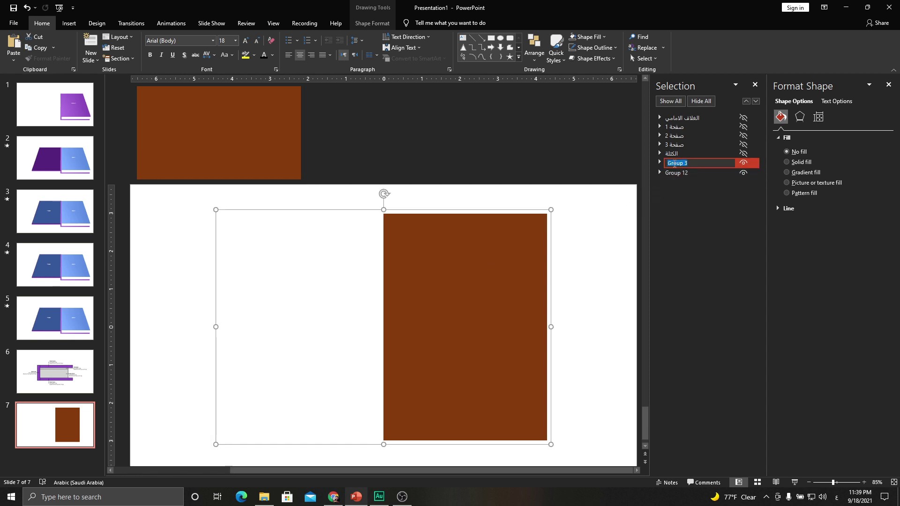
pyautogui.press('BackSpace')
pyautogui.write('الغلاف الخلفي')
pyautogui.press('Return')
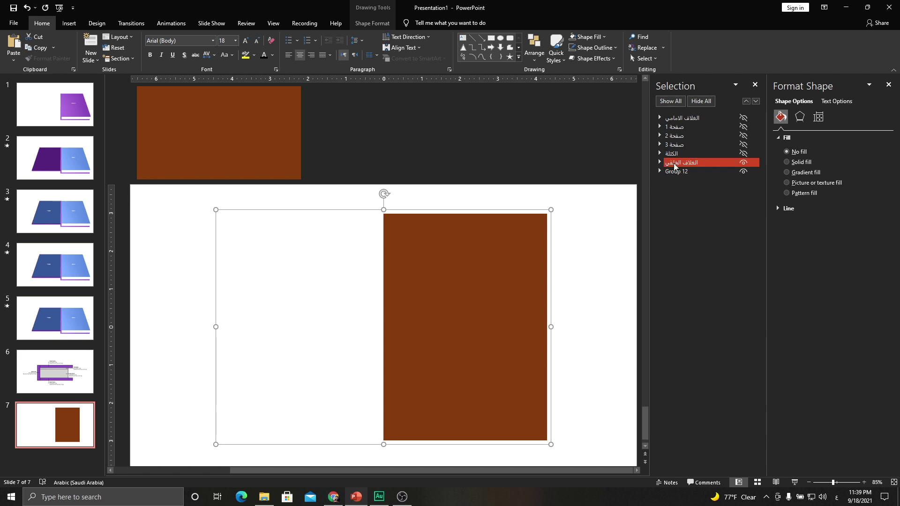
# - Give the back cover a perspective 3-D rotation and 10 pt depth
pyautogui.click(801, 117)
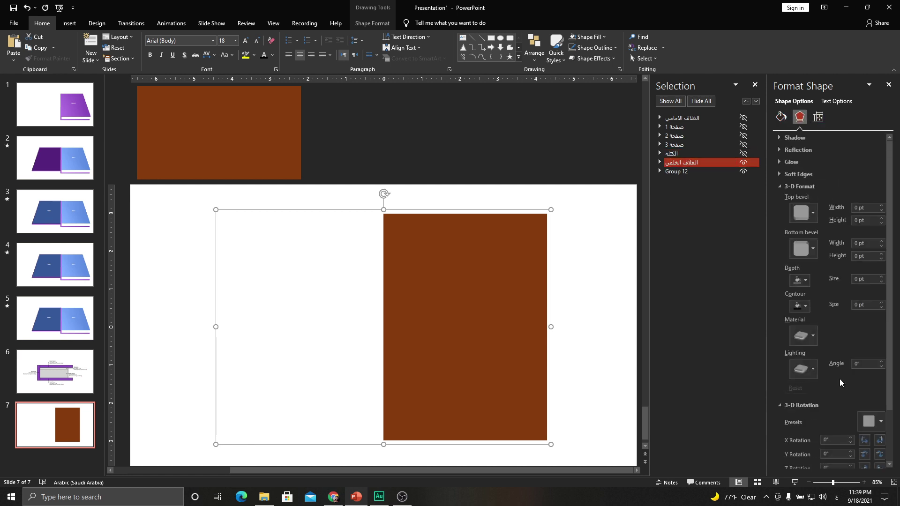
pyautogui.click(868, 422)
pyautogui.click(858, 335)
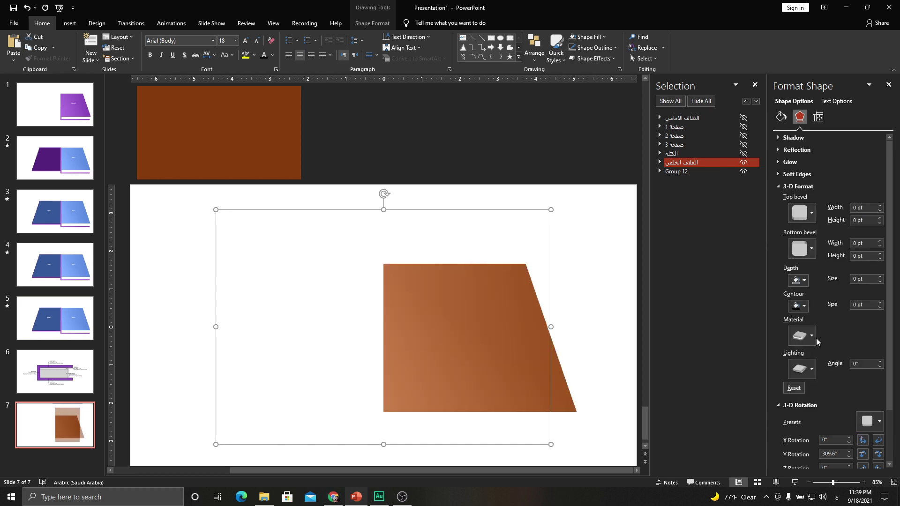
pyautogui.doubleClick(855, 280)
pyautogui.write('10')
pyautogui.press('Return')
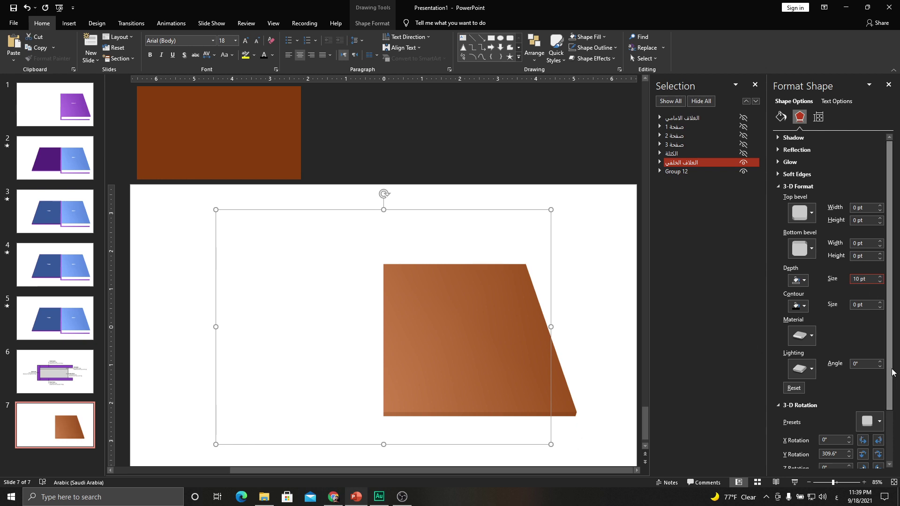
# - Set the back cover's distance from ground to −40 pt and unhide the page block
pyautogui.moveTo(893, 369)
pyautogui.mouseDown()
pyautogui.moveTo(893, 394)
pyautogui.moveTo(861, 432)
pyautogui.mouseUp()
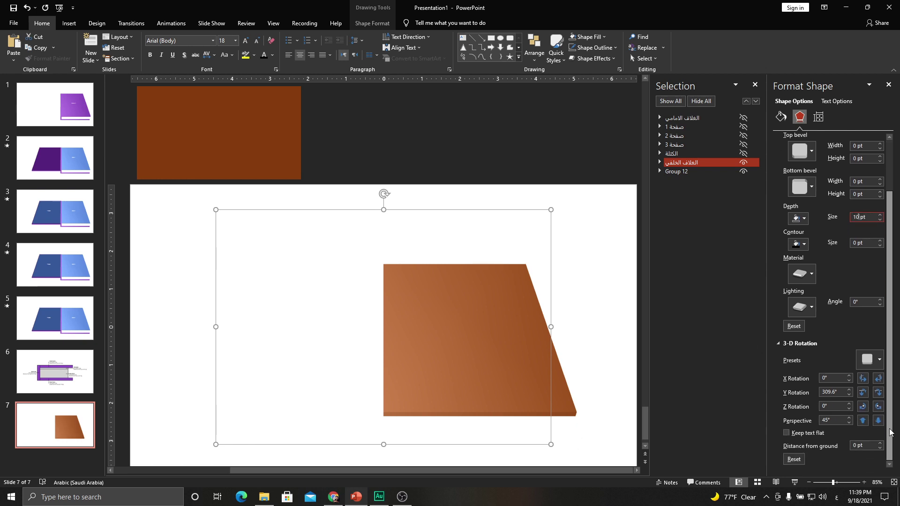
pyautogui.click(855, 445)
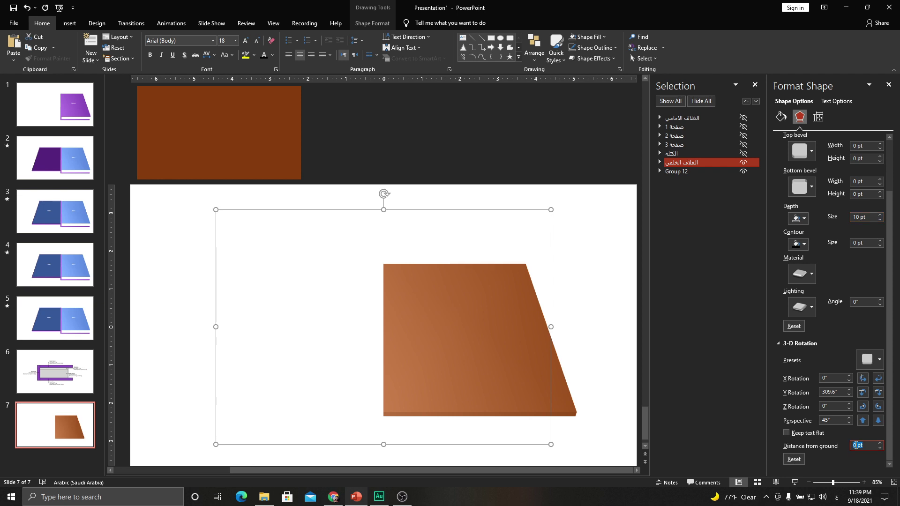
pyautogui.write('30')
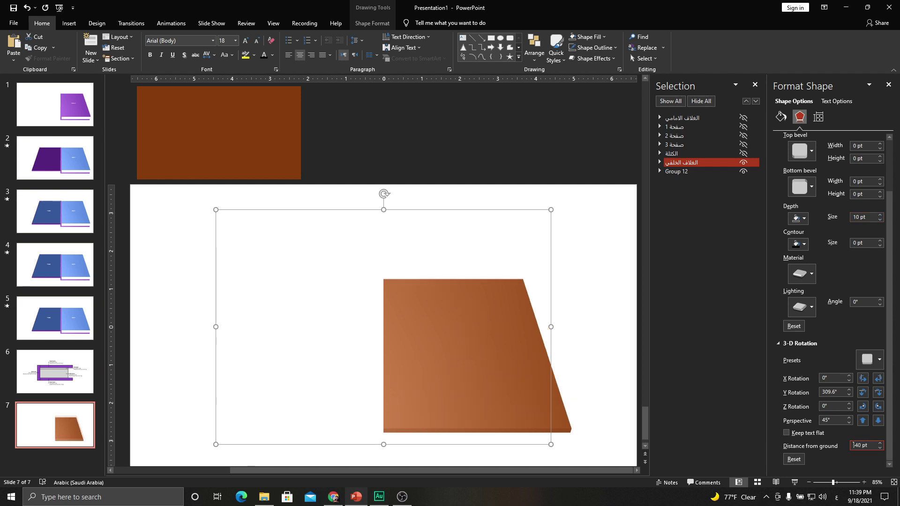
pyautogui.write('-40')
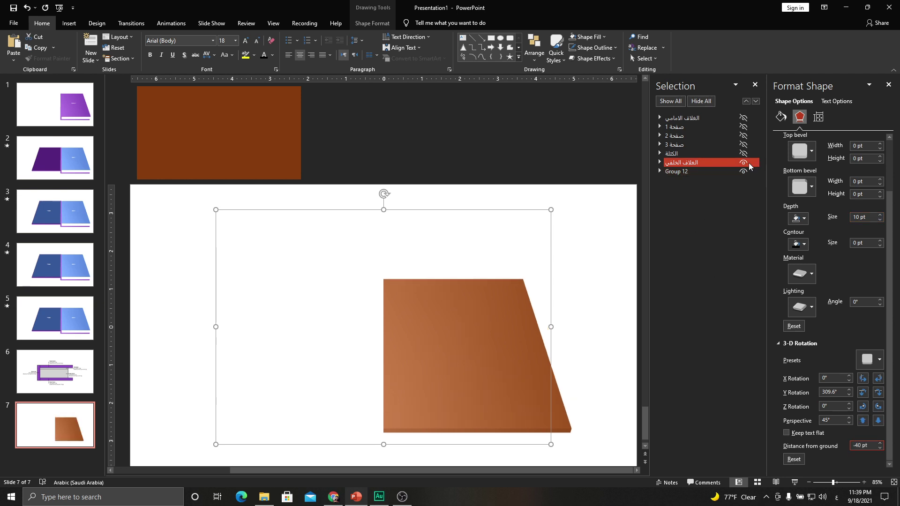
pyautogui.click(743, 153)
# - Unhide page 3, page 1 and the front cover, then close the Selection pane
pyautogui.click(744, 145)
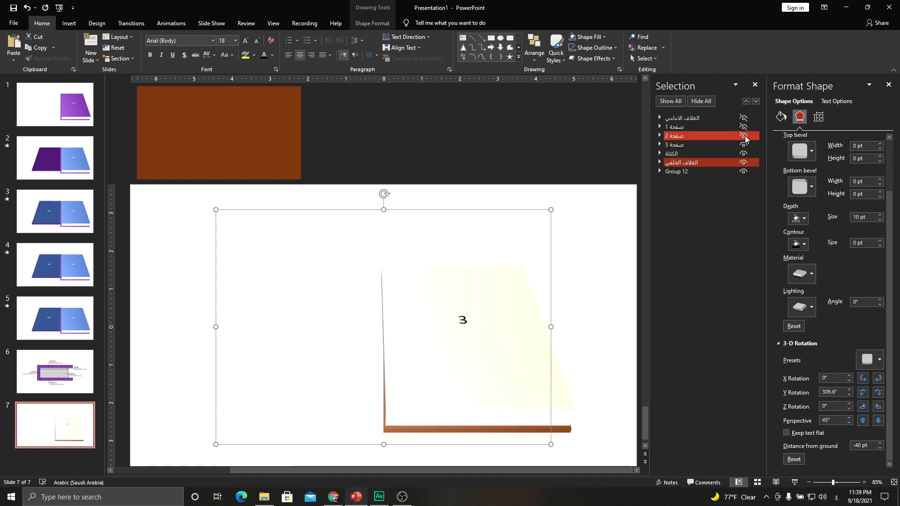
pyautogui.click(744, 127)
pyautogui.click(743, 118)
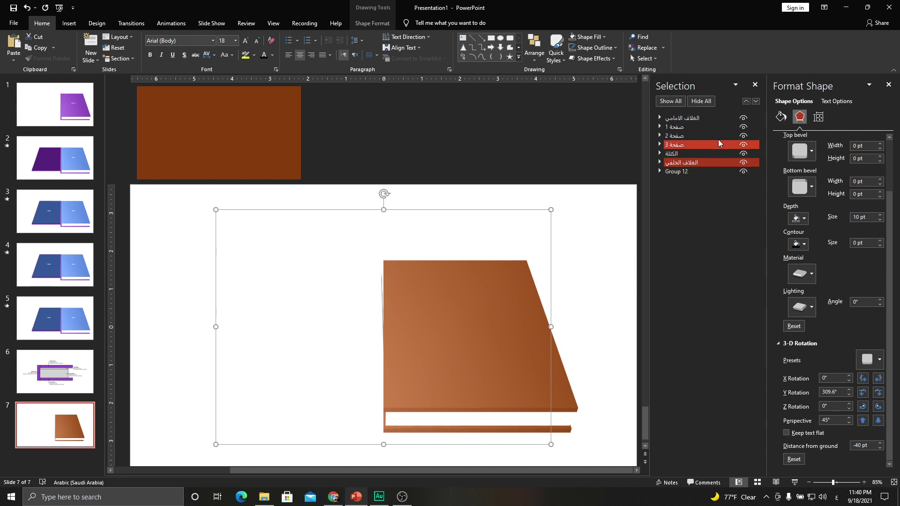
pyautogui.click(755, 84)
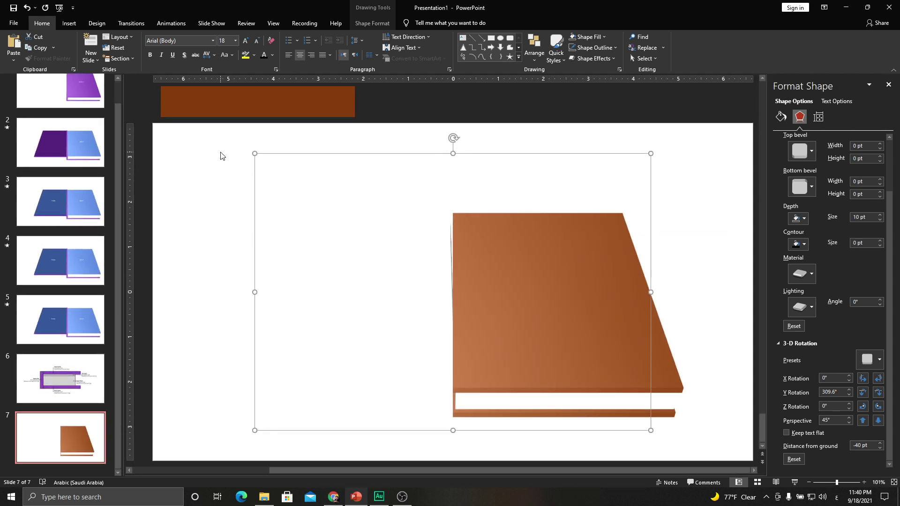
# - Place the brown rectangle left of the book, ungroup it, and narrow it into a thin strip
pyautogui.moveTo(252, 103); pyautogui.dragTo(407, 140)
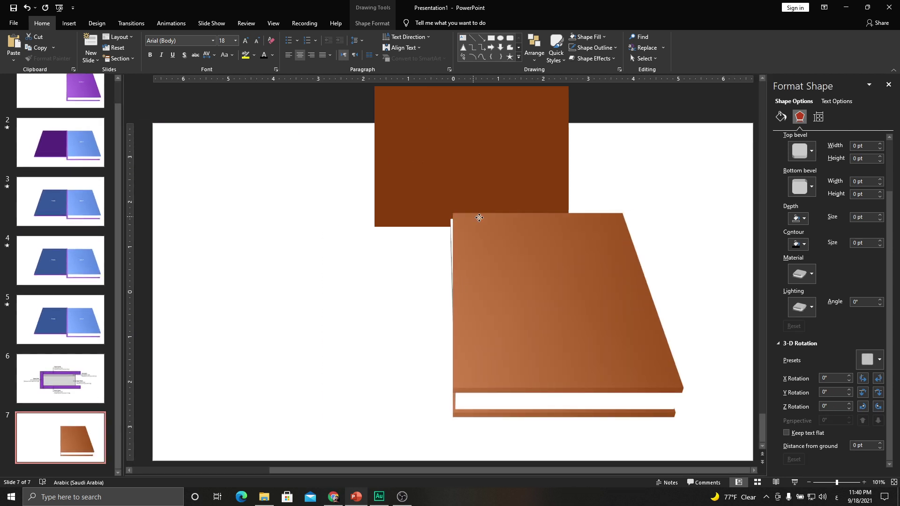
pyautogui.moveTo(406, 141); pyautogui.dragTo(369, 281)
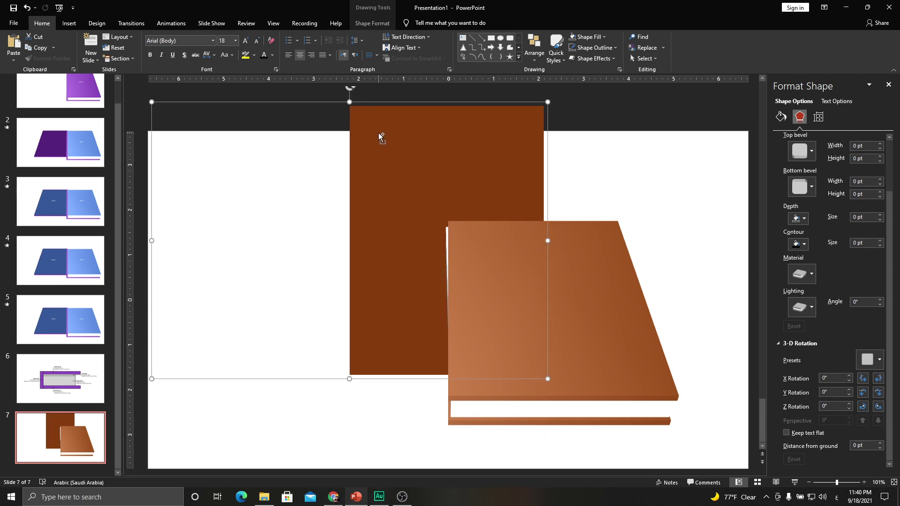
pyautogui.hotkey('ctrl', 'shift', 'g')
pyautogui.click(381, 93)
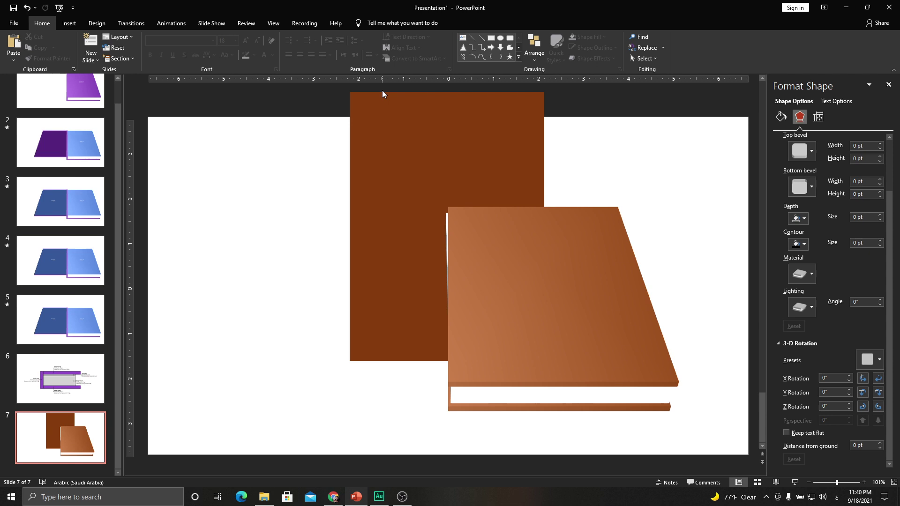
pyautogui.click(385, 126)
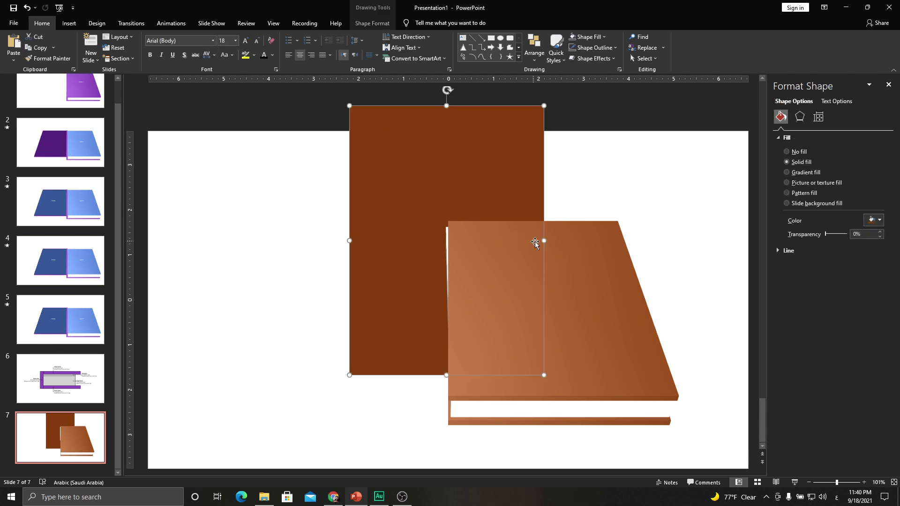
pyautogui.moveTo(544, 240); pyautogui.dragTo(355, 229)
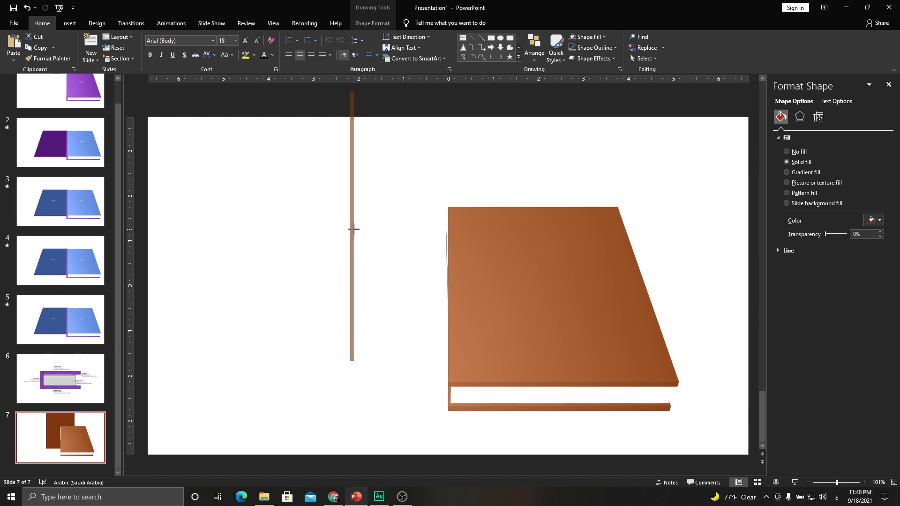
pyautogui.moveTo(356, 229); pyautogui.dragTo(354, 229)
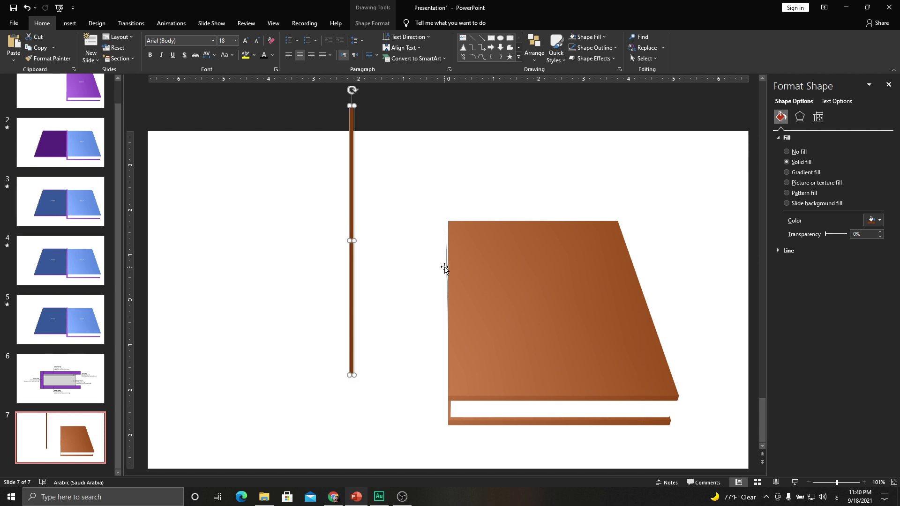
# - Try moving the transparent rectangle beside the strip, then undo the move
pyautogui.click(330, 106)
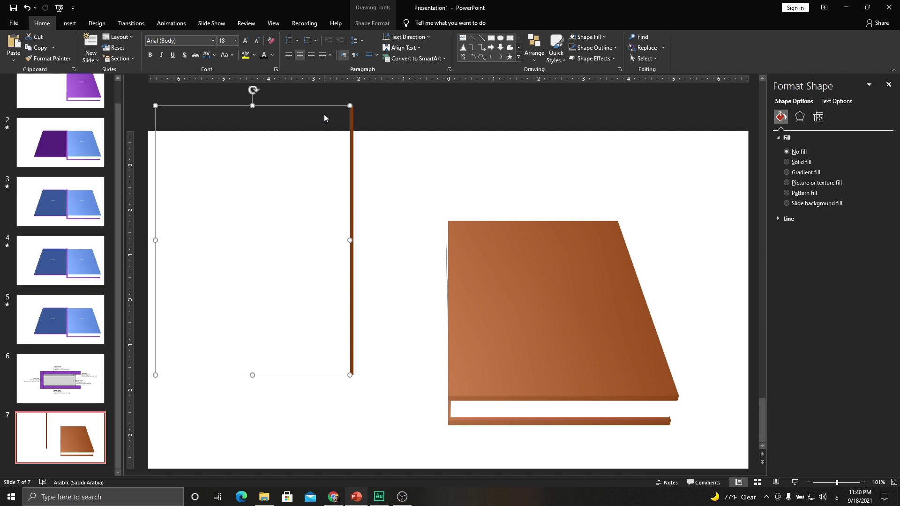
pyautogui.moveTo(324, 117)
pyautogui.mouseDown()
pyautogui.moveTo(331, 136)
pyautogui.moveTo(509, 90)
pyautogui.mouseUp()
pyautogui.hotkey('ctrl', 'z')
pyautogui.click(399, 117)
pyautogui.click(351, 114)
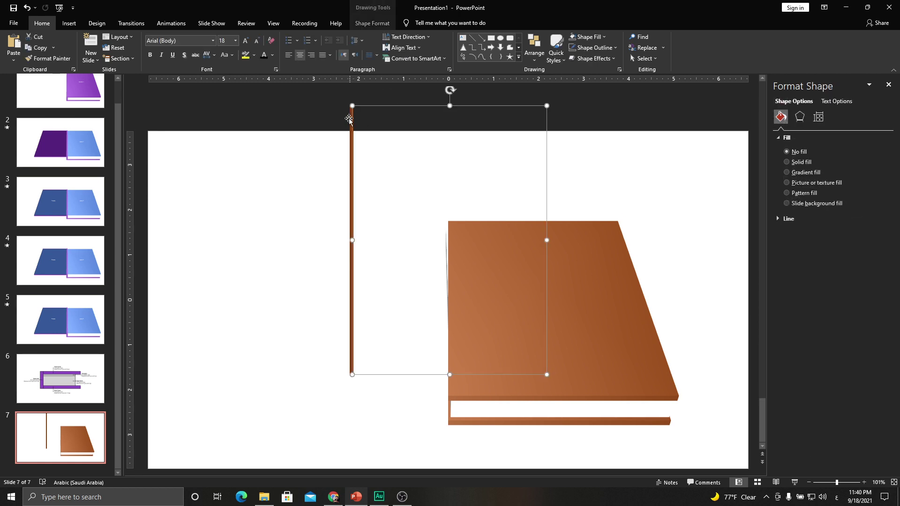
pyautogui.hotkey('ctrl', 'z')
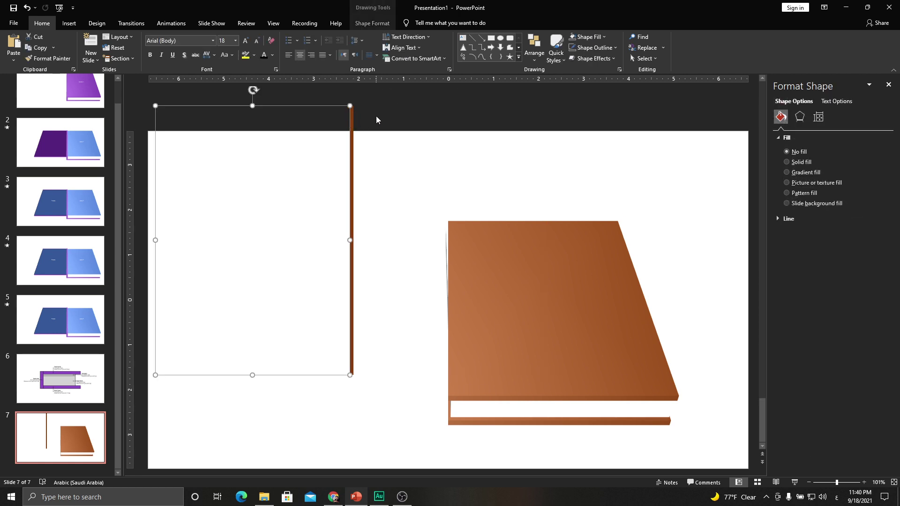
# - Group the brown spine strip with the two transparent rectangles
pyautogui.keyDown('shift'); pyautogui.click(383, 107); pyautogui.keyUp('shift')
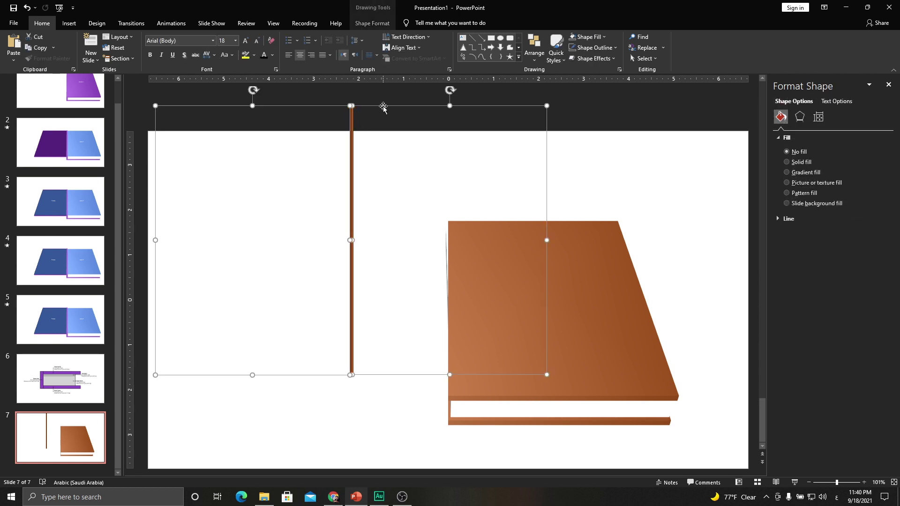
pyautogui.click(351, 114)
pyautogui.click(349, 112)
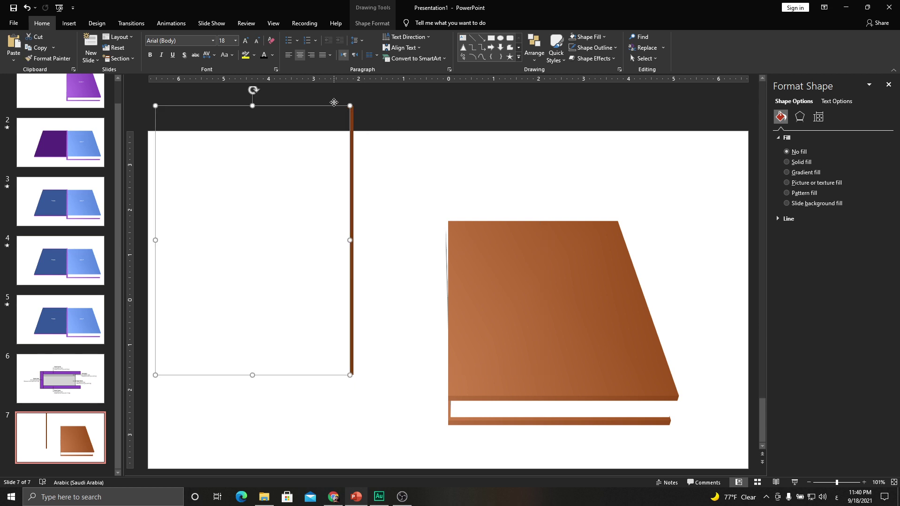
pyautogui.click(348, 110)
pyautogui.click(351, 112)
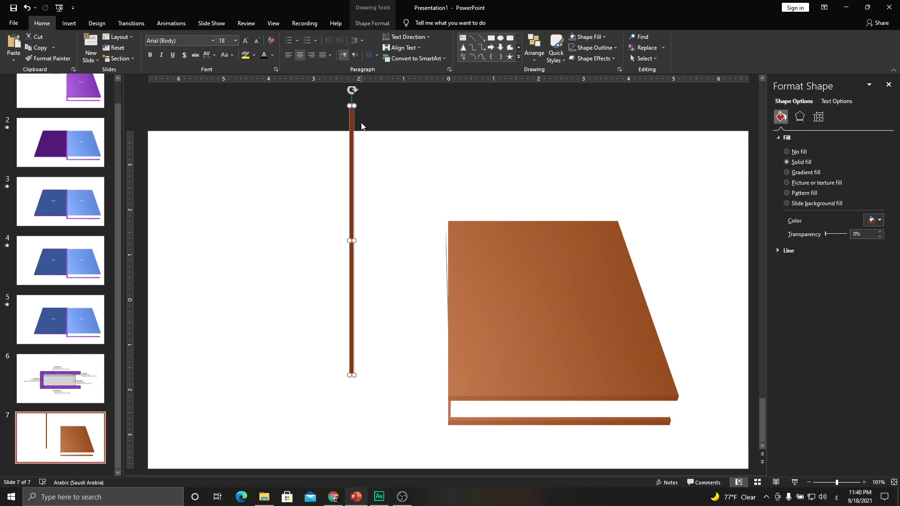
pyautogui.keyDown('shift'); pyautogui.click(321, 107); pyautogui.keyUp('shift')
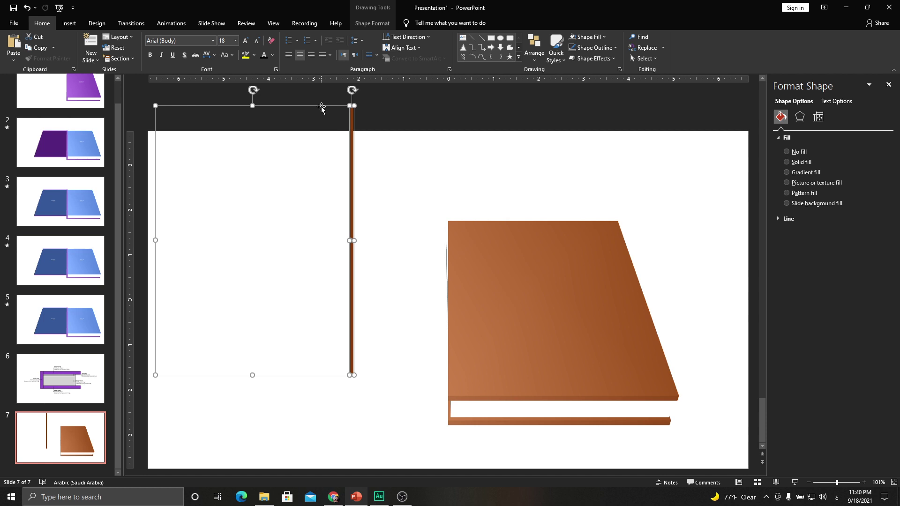
pyautogui.keyDown('shift'); pyautogui.click(388, 107); pyautogui.keyUp('shift')
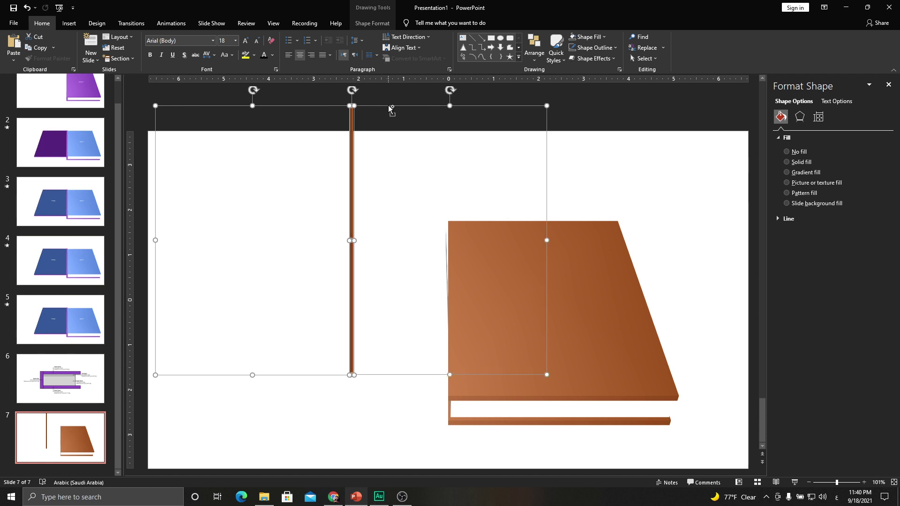
pyautogui.hotkey('ctrl', 'g')
# - Give the spine a perspective 3-D rotation and 60 pt depth, then view slide 6
pyautogui.click(800, 117)
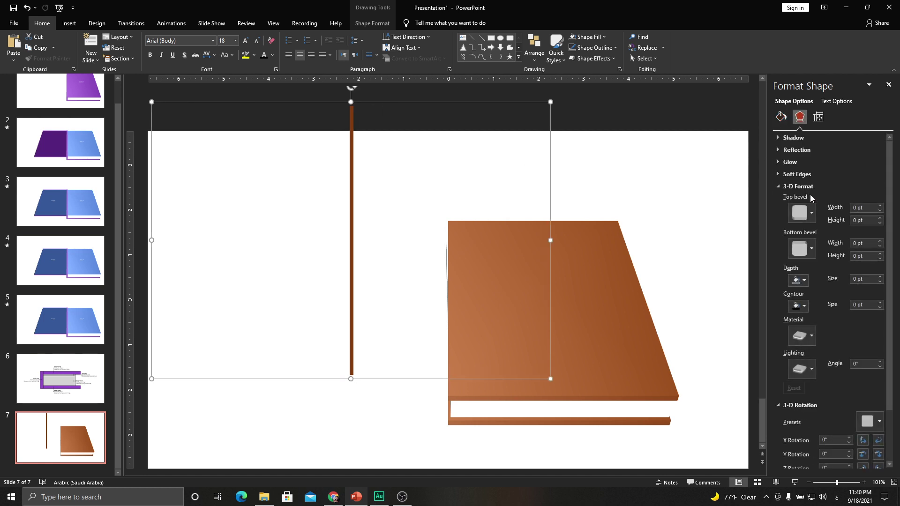
pyautogui.click(872, 422)
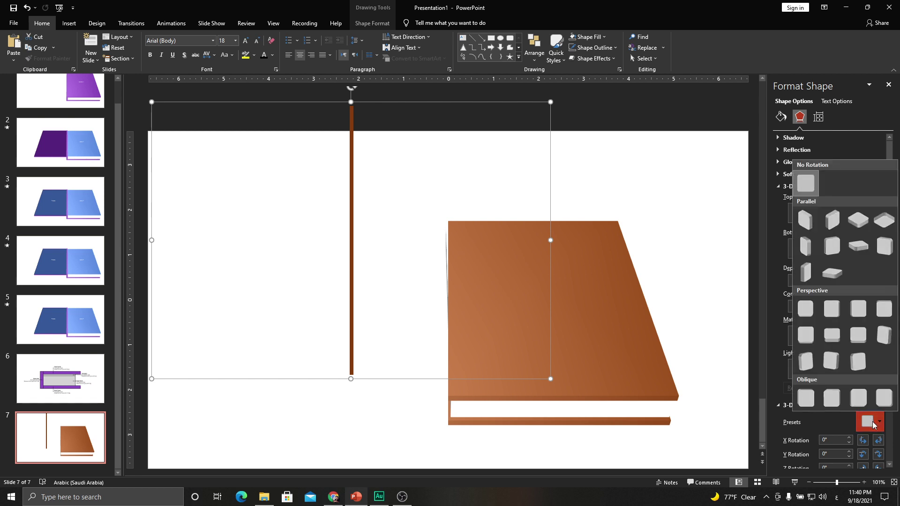
pyautogui.click(857, 338)
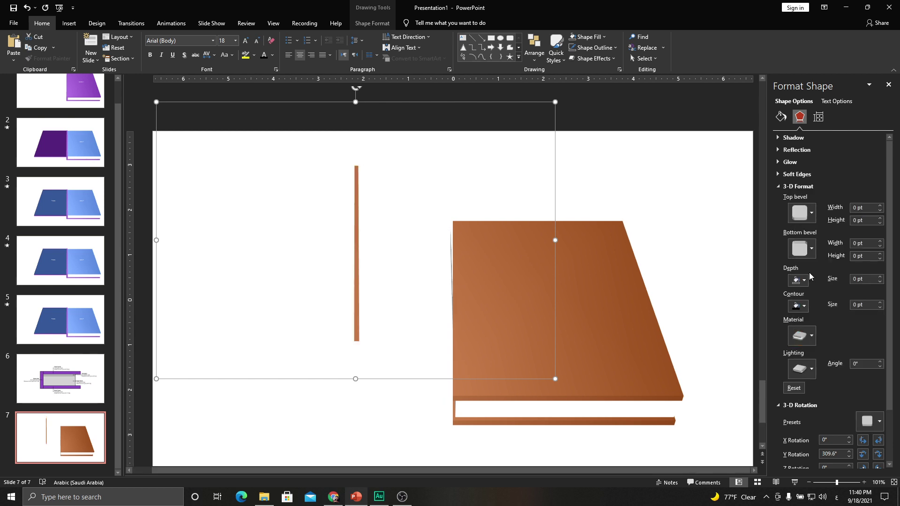
pyautogui.click(856, 278)
pyautogui.write('60')
pyautogui.press('Return')
pyautogui.click(66, 380)
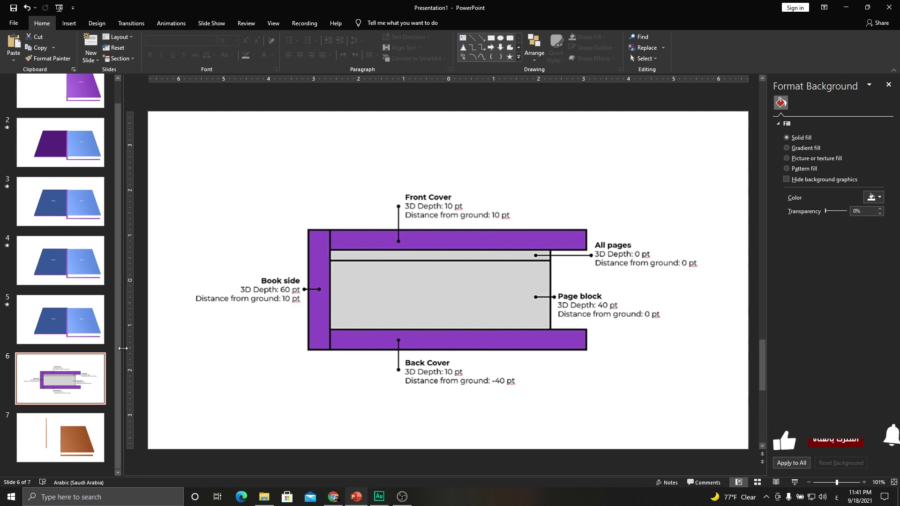
# - Return to slide 7 and drag the spine group against the book's left edge
pyautogui.click(68, 432)
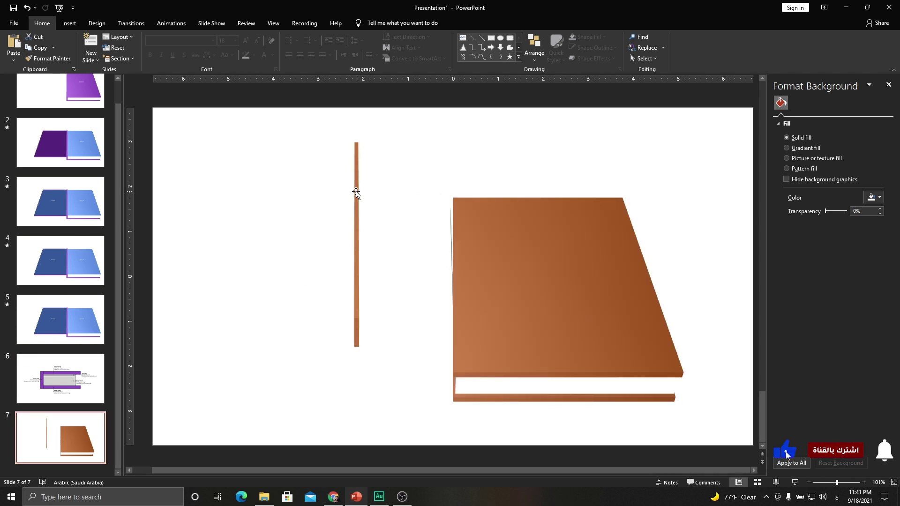
pyautogui.moveTo(355, 193); pyautogui.dragTo(463, 248)
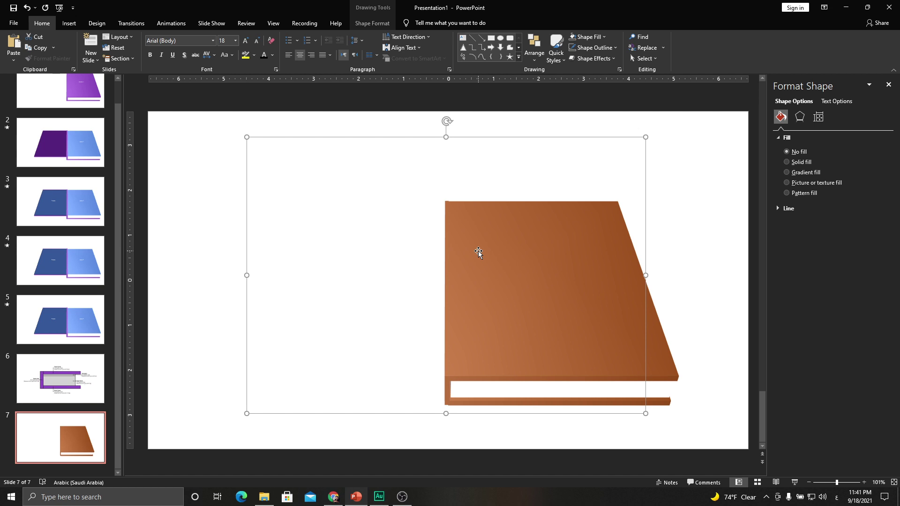
# - Nudge the spine down and right until flush, undo a trial resize, and deselect
pyautogui.hotkey('ctrl', 'Down')
pyautogui.hotkey('ctrl', 'Down')
pyautogui.hotkey('ctrl', 'Right')
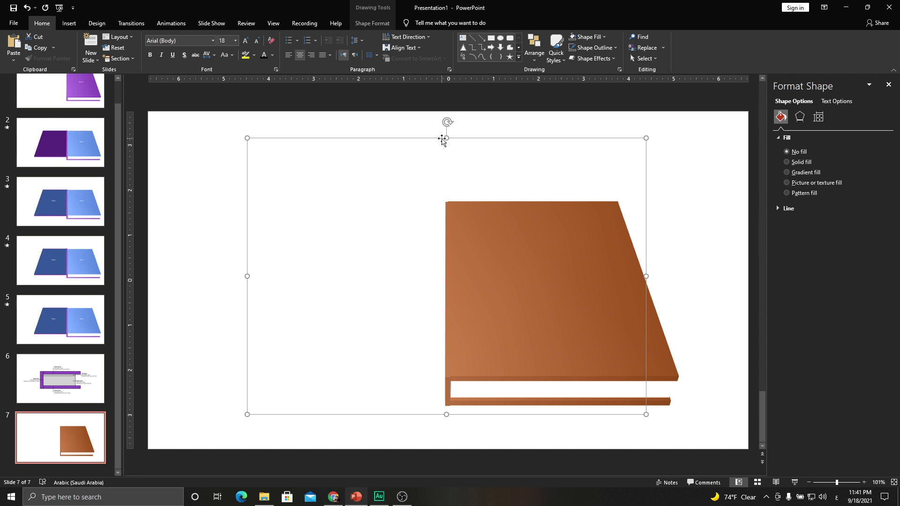
pyautogui.moveTo(447, 138); pyautogui.dragTo(446, 138)
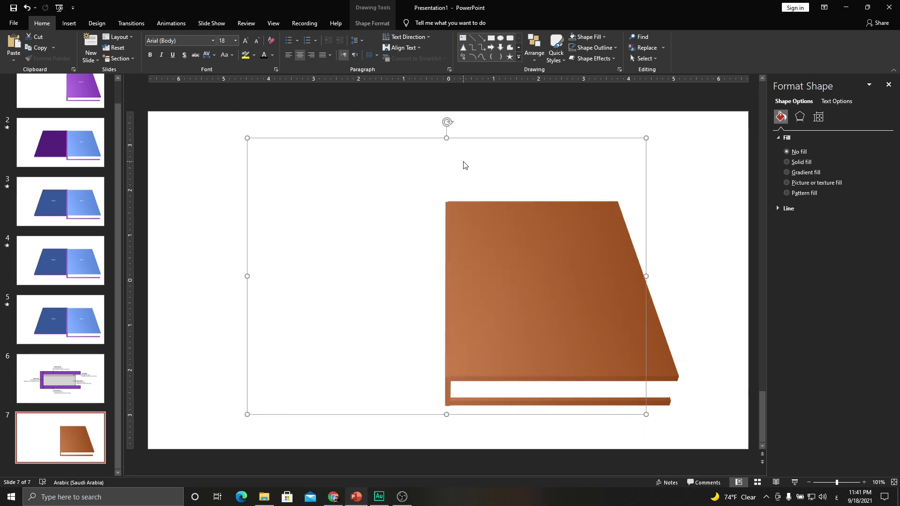
pyautogui.hotkey('ctrl', 'z')
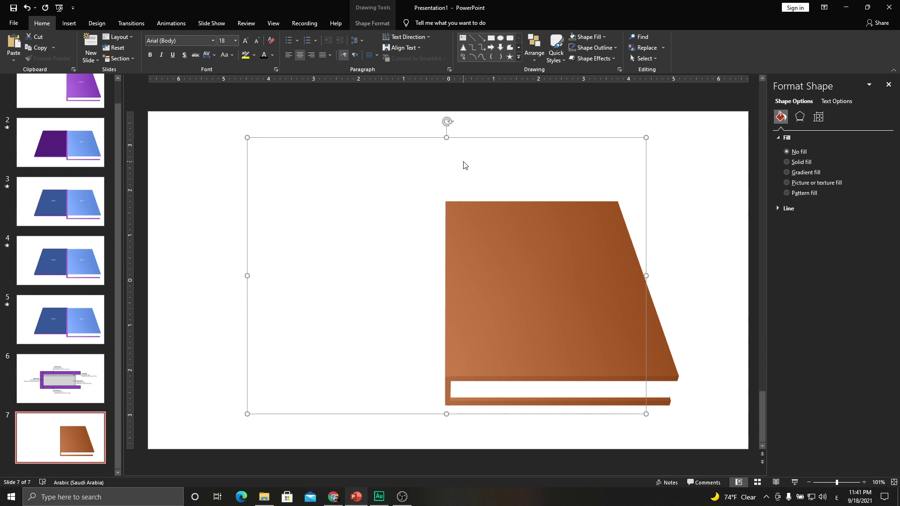
pyautogui.click(695, 236)
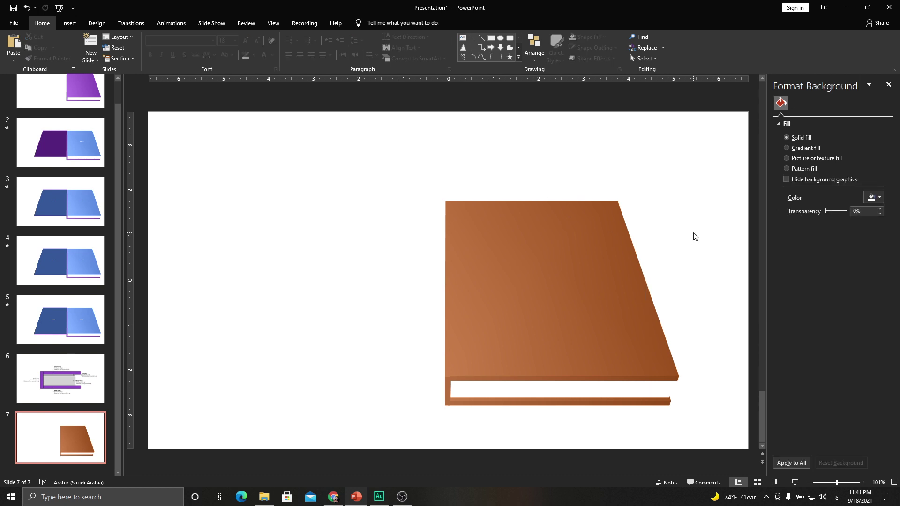